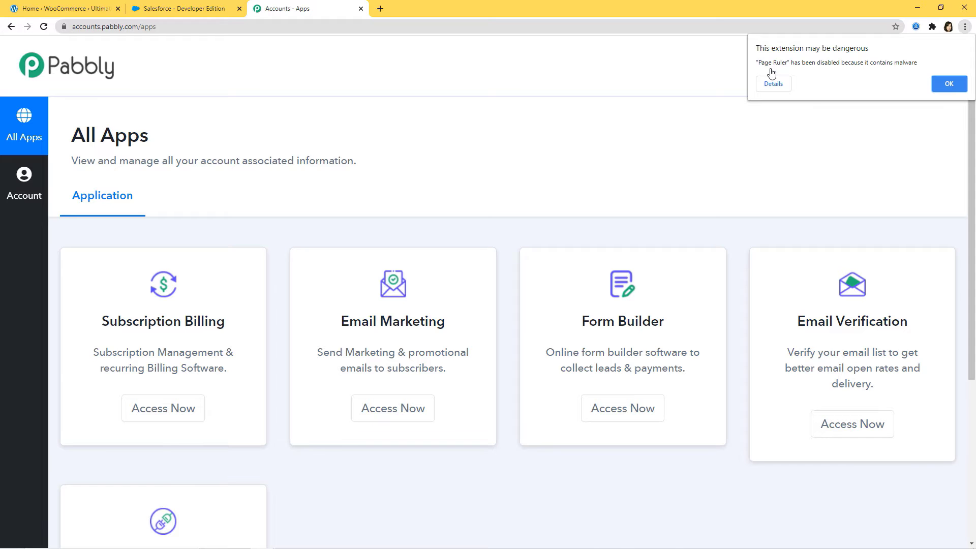
# - Open Pabbly Connect from the apps page and create a workflow named Razorpay Integration
pyautogui.scroll(-4, 720, 142)
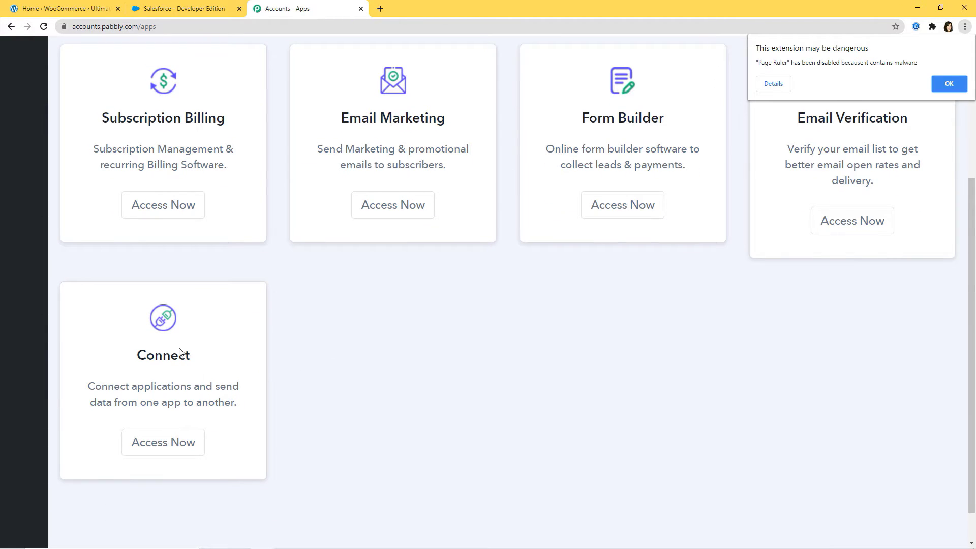
pyautogui.click(155, 447)
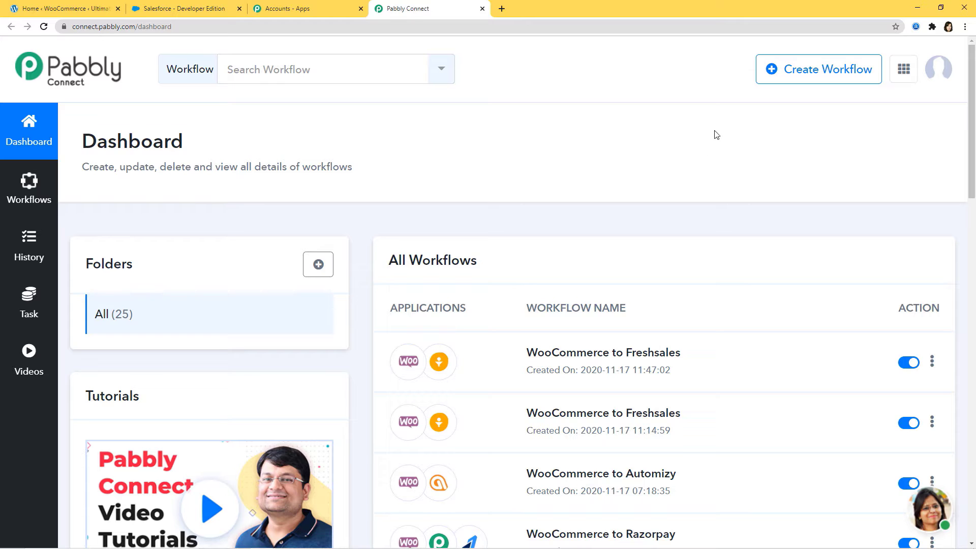
pyautogui.click(818, 71)
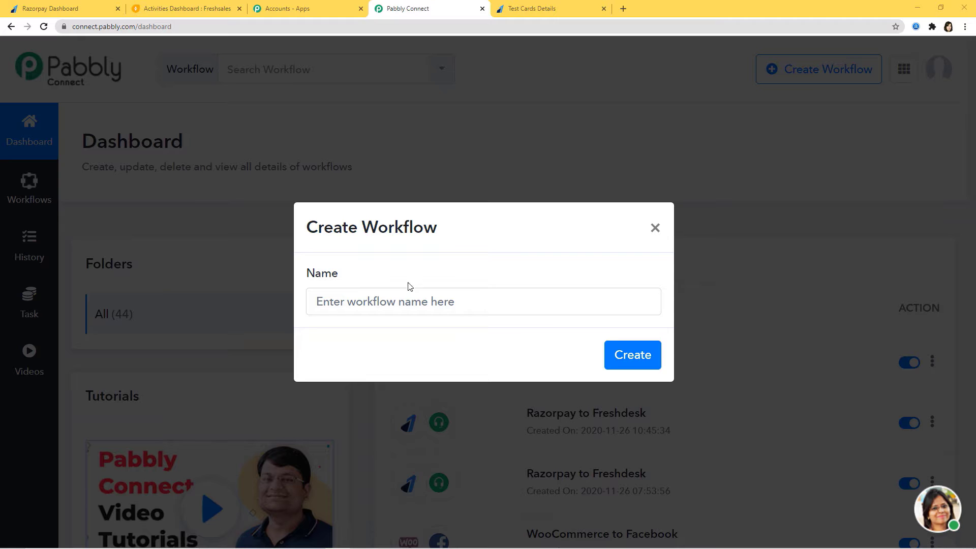
pyautogui.click(408, 302)
pyautogui.write('Ra')
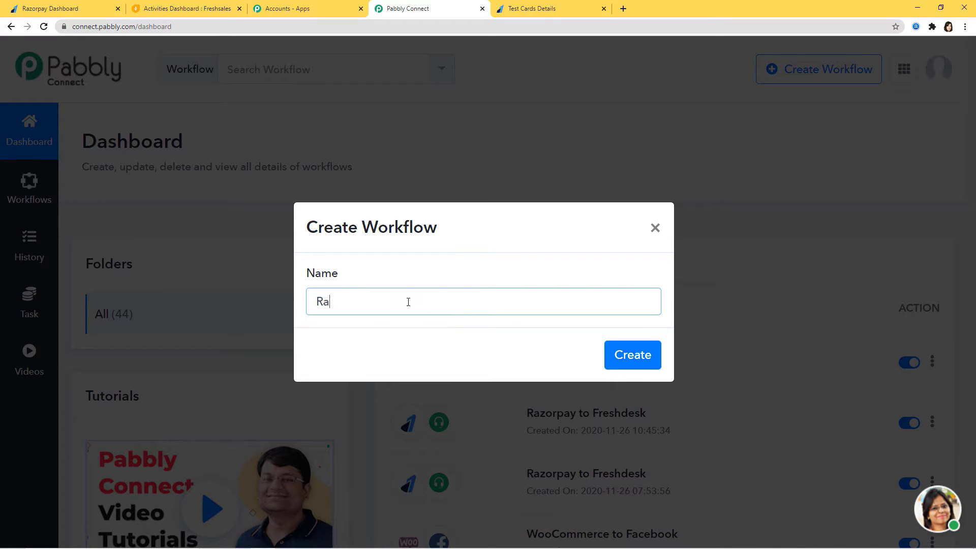
pyautogui.write('zorpay Integration')
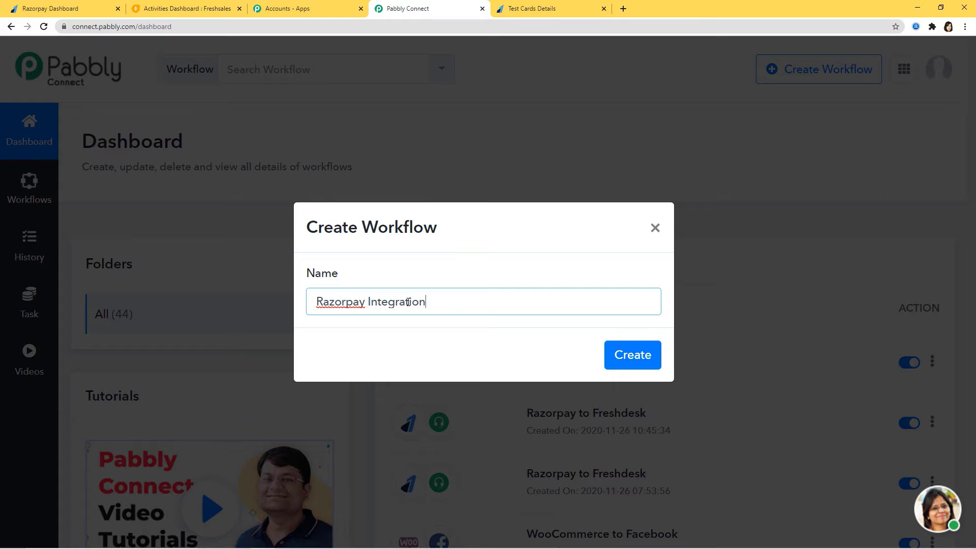
pyautogui.click(620, 364)
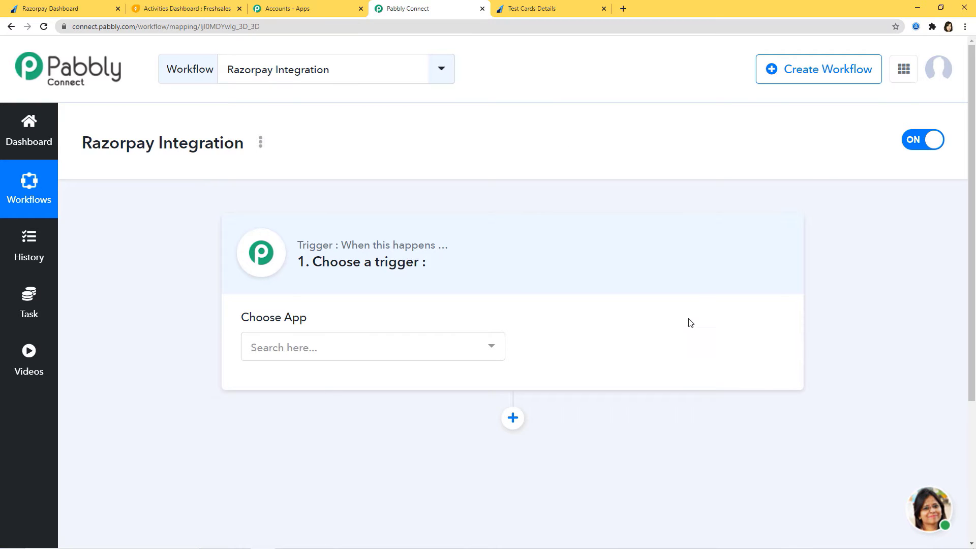
# - Set the workflow's trigger app to Razorpay with Order Paid as the trigger event
pyautogui.click(345, 348)
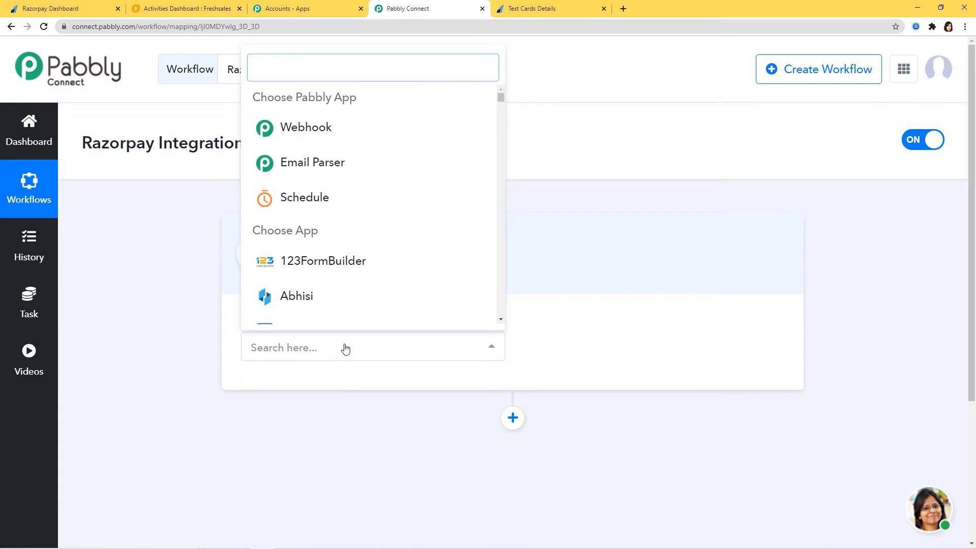
pyautogui.write('Razorpay')
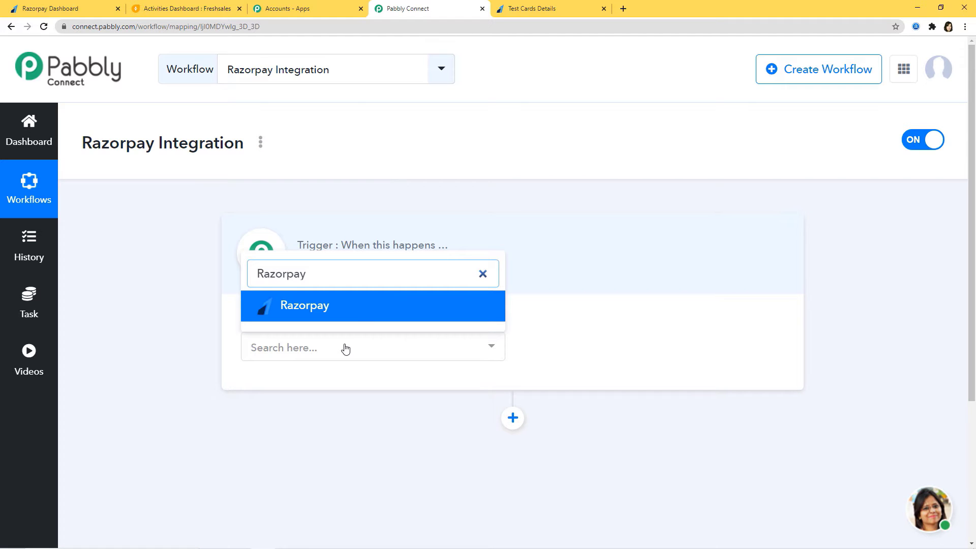
pyautogui.click(353, 310)
pyautogui.click(629, 358)
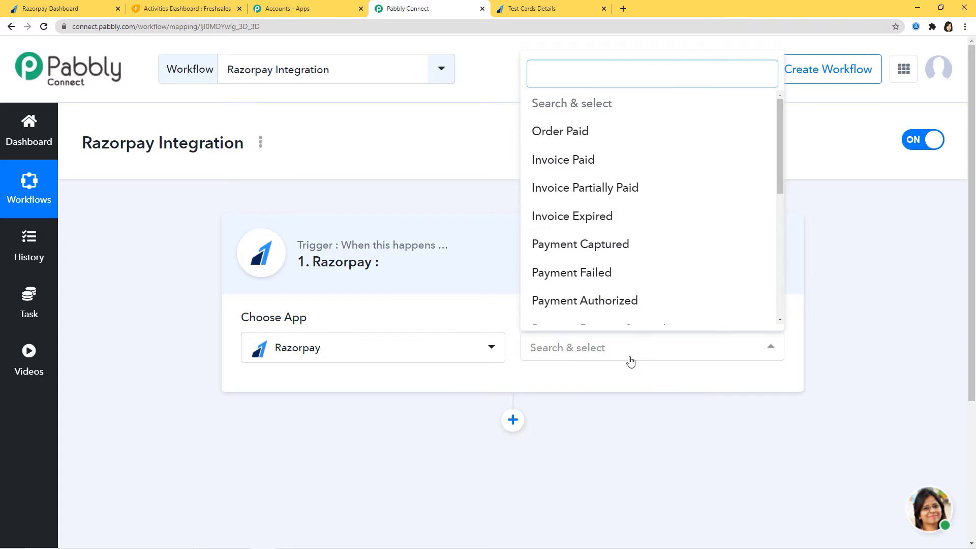
pyautogui.click(574, 135)
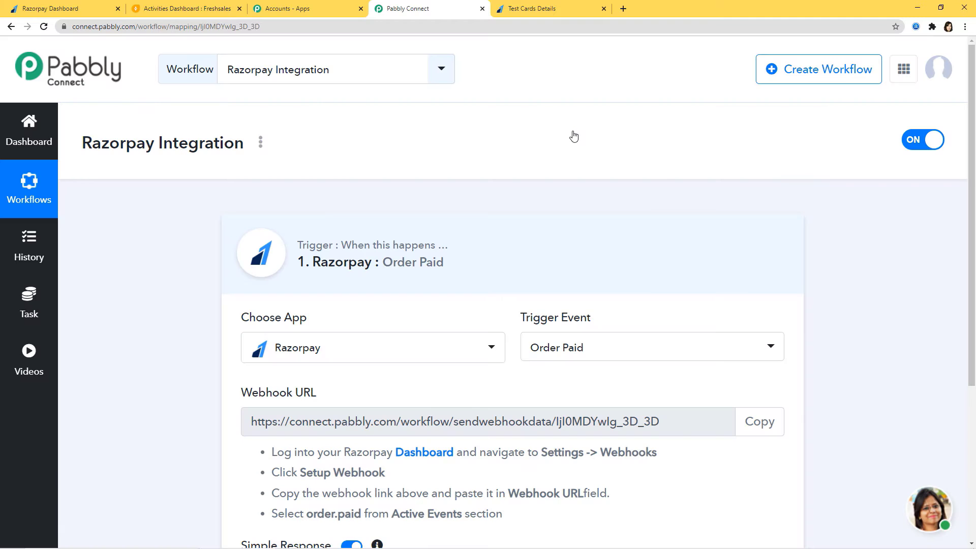
# - Look through the other trigger events available for Razorpay without changing the selection
pyautogui.click(638, 351)
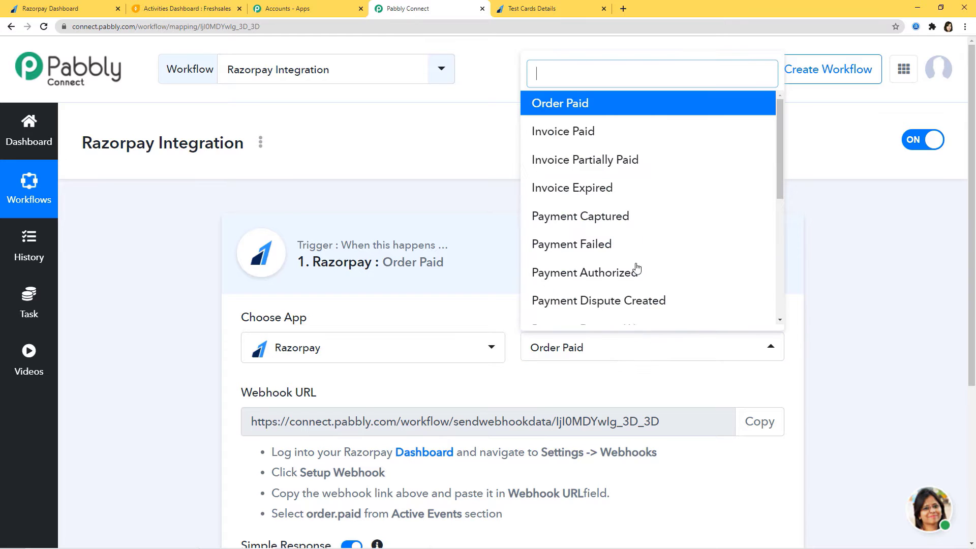
pyautogui.moveTo(779, 156); pyautogui.dragTo(806, 152)
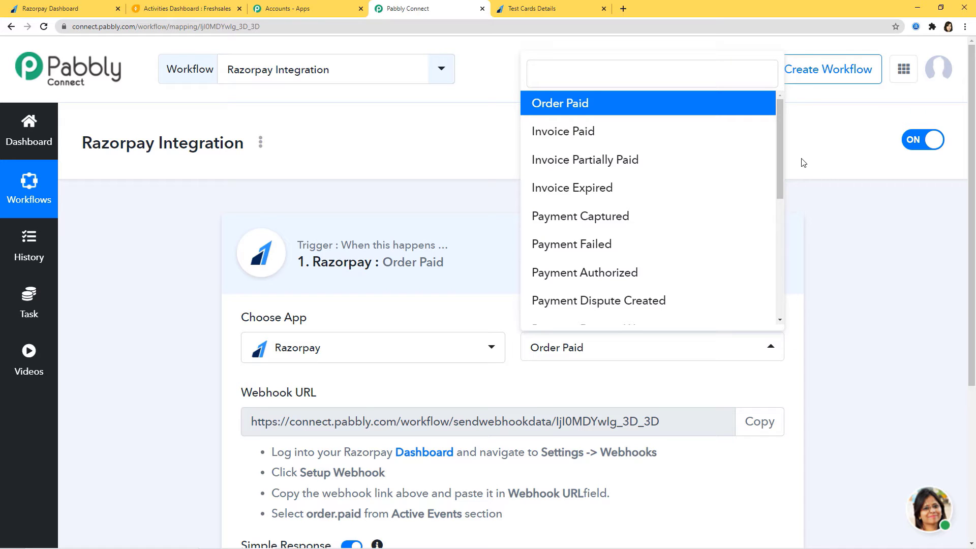
pyautogui.click(691, 387)
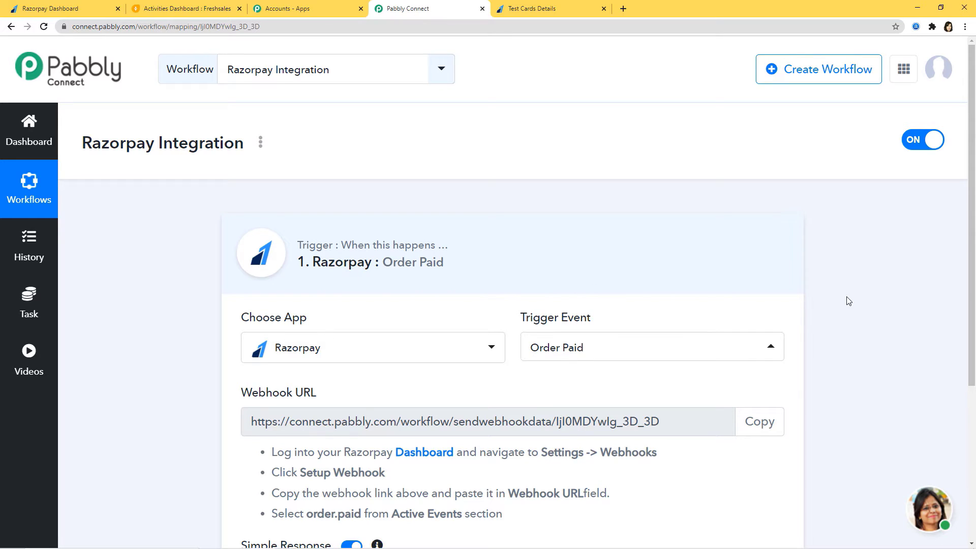
# - Review the Razorpay setup instructions under the trigger and copy the workflow's webhook URL
pyautogui.scroll(-3, 847, 300)
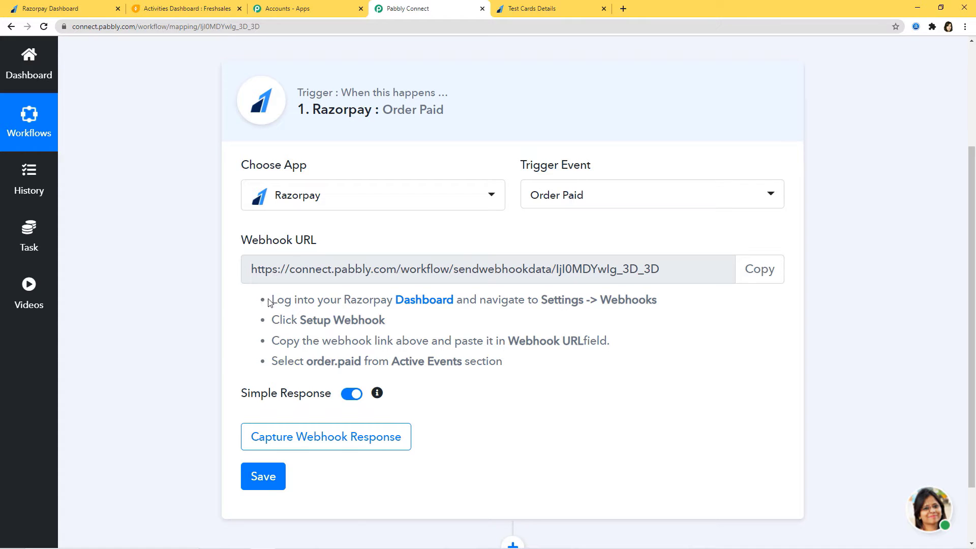
pyautogui.moveTo(271, 301); pyautogui.dragTo(523, 364)
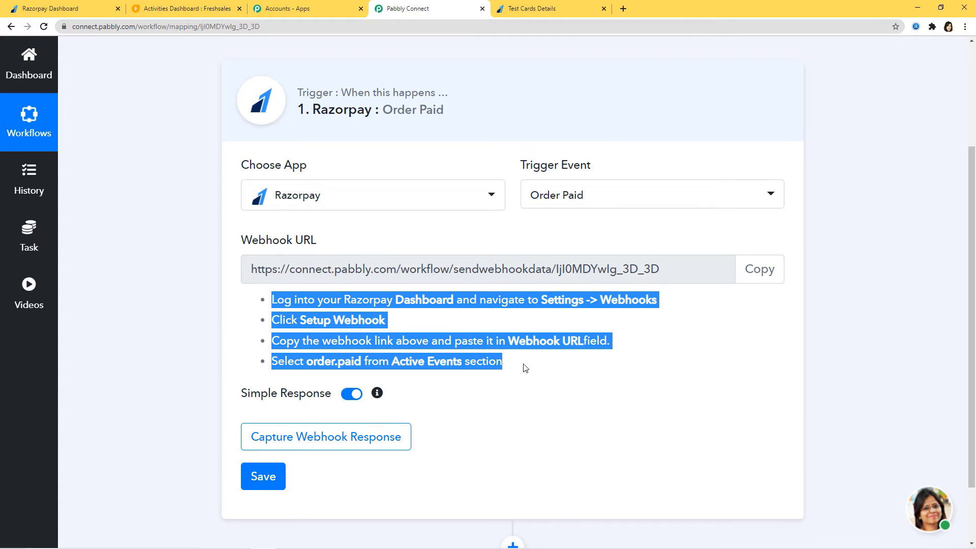
pyautogui.click(568, 377)
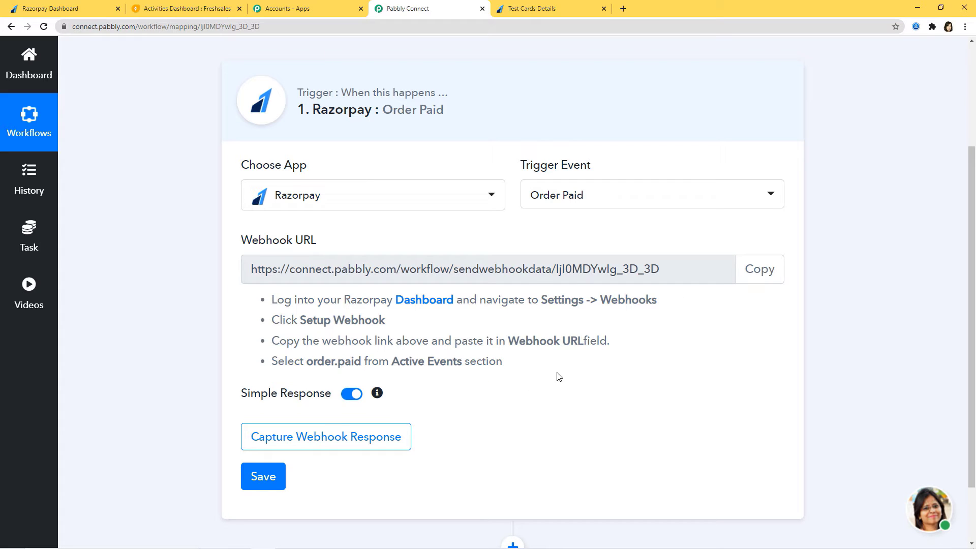
pyautogui.click(773, 275)
pyautogui.hotkey('ctrl', 'c')
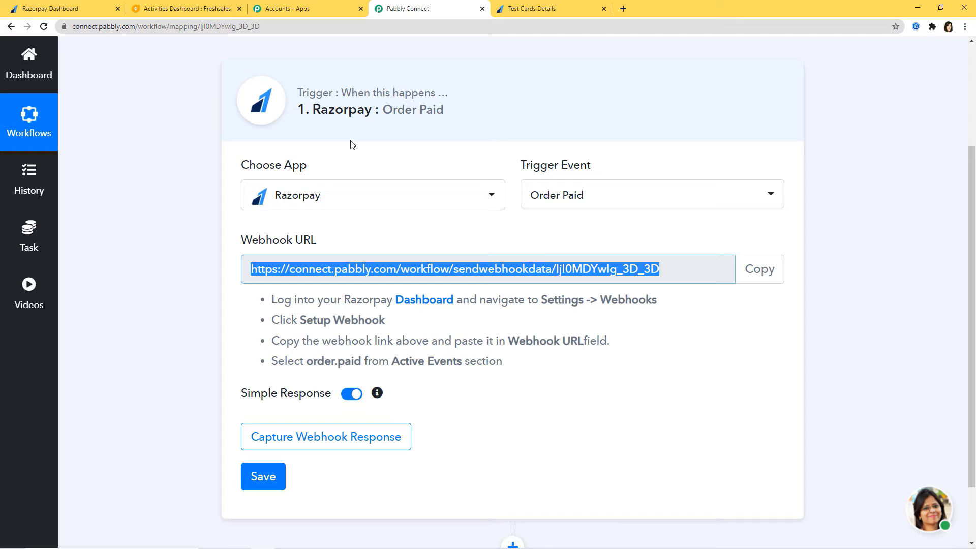
# - Switch to the Razorpay dashboard, view its account mode options and open the webhook settings
pyautogui.click(80, 11)
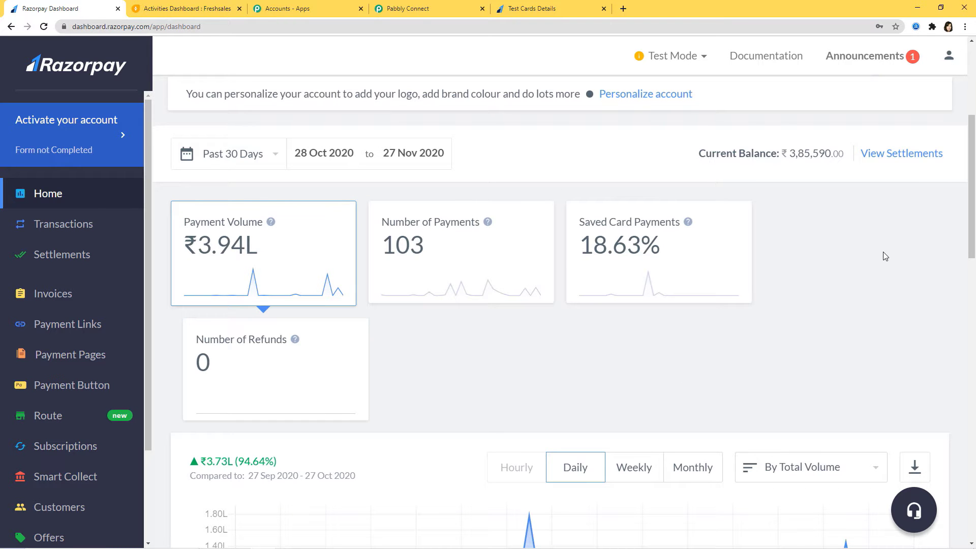
pyautogui.click(701, 59)
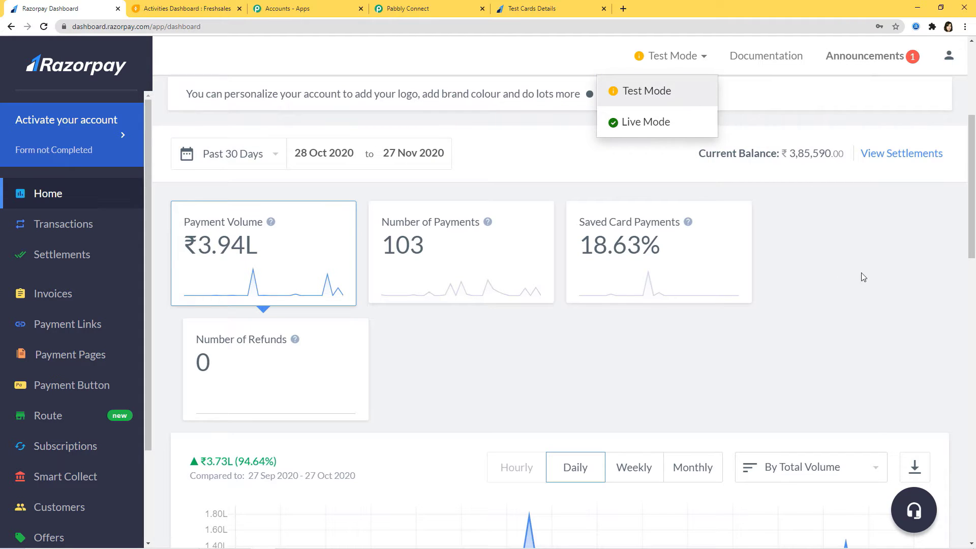
pyautogui.click(937, 305)
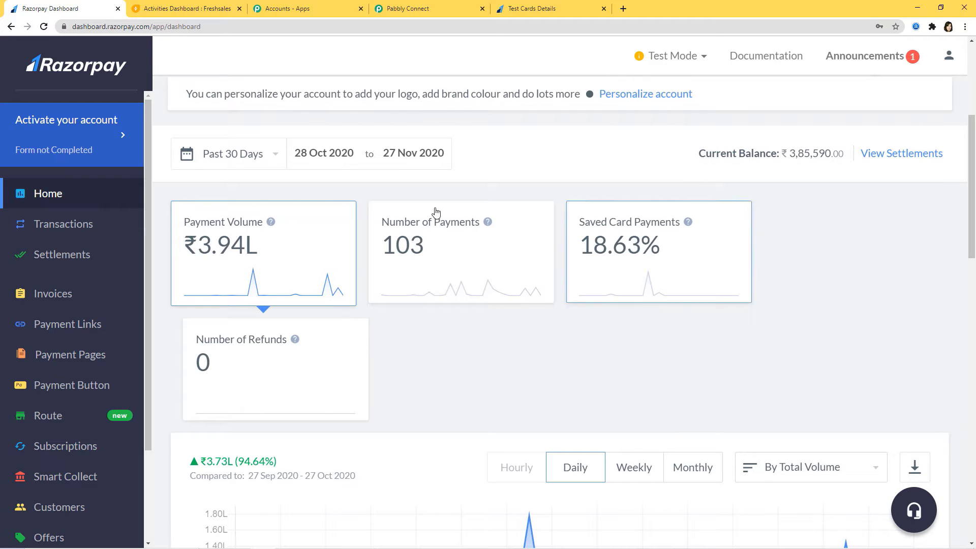
pyautogui.scroll(-2, 30, 373)
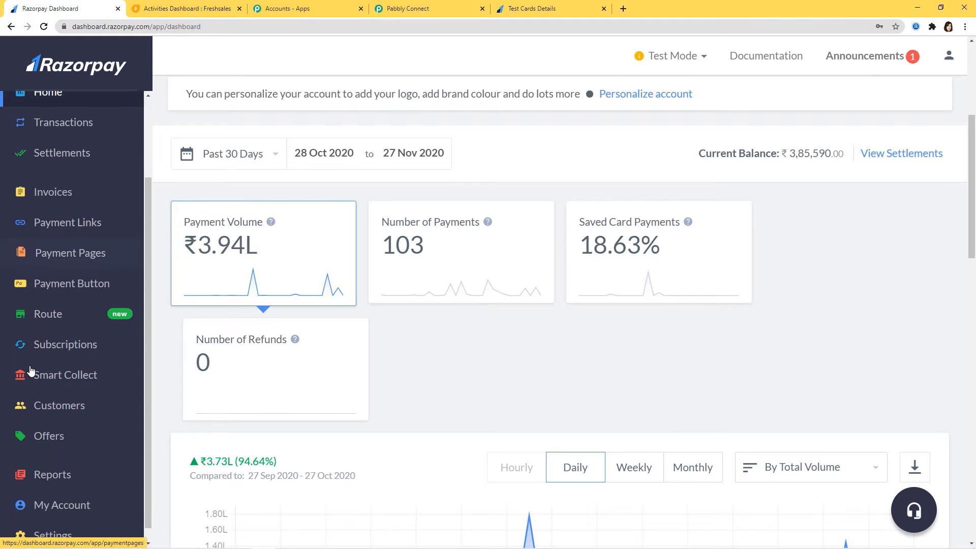
pyautogui.scroll(-1, 31, 371)
pyautogui.click(61, 521)
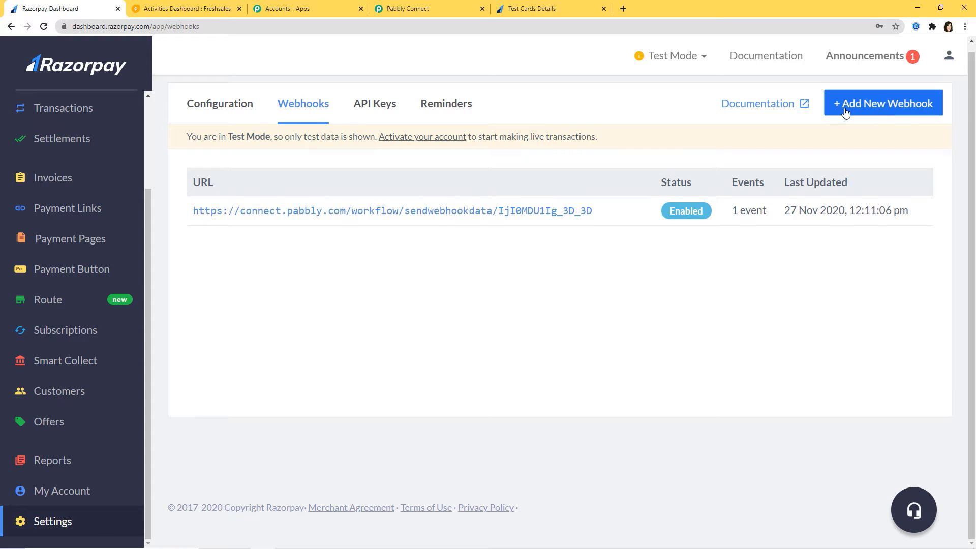
# - Start a new Razorpay webhook and paste the copied Pabbly Connect address as its Webhook URL
pyautogui.click(888, 105)
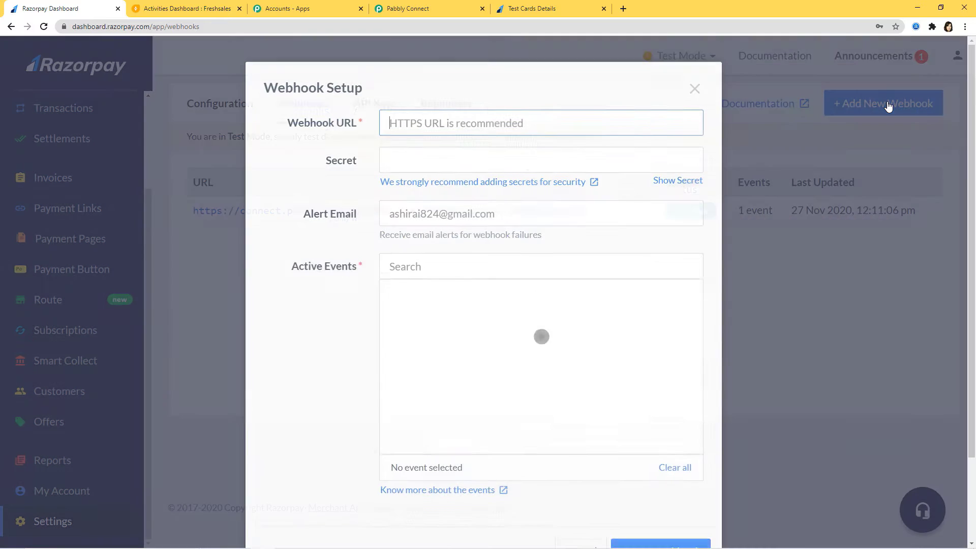
pyautogui.click(425, 148)
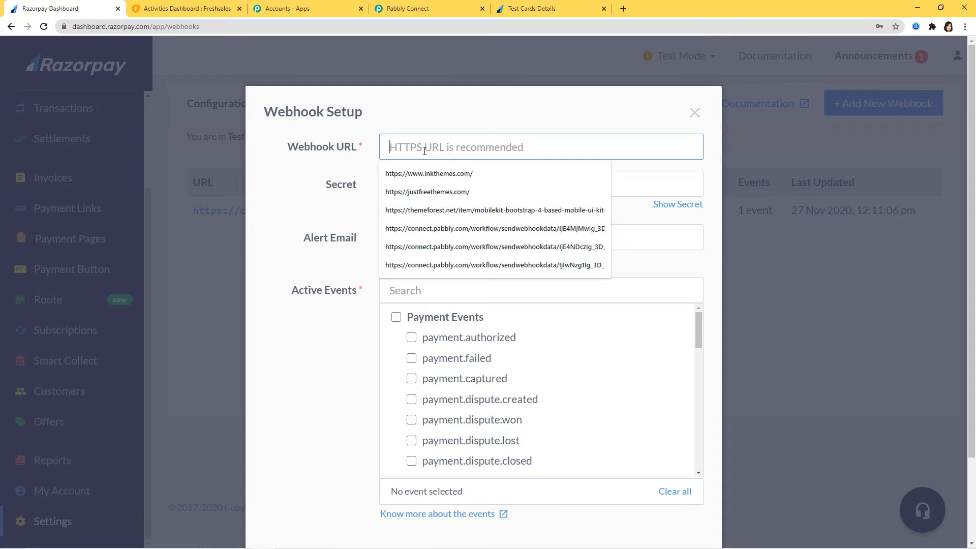
pyautogui.click(407, 9)
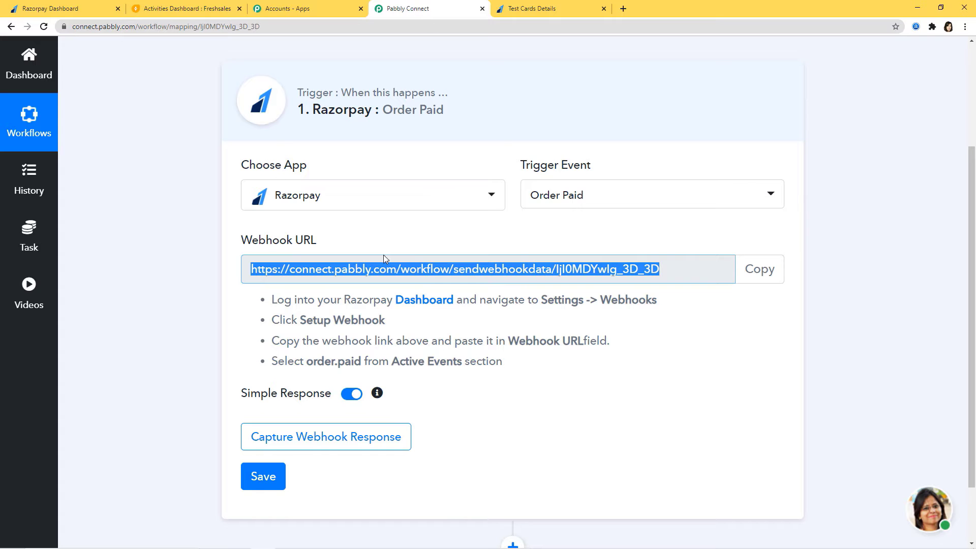
pyautogui.click(56, 10)
pyautogui.hotkey('ctrl', 'v')
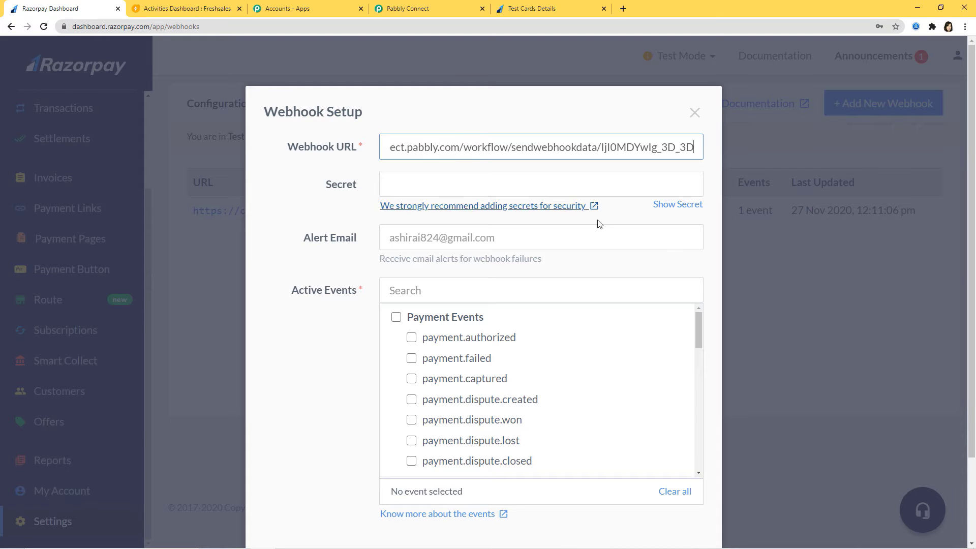
# - Check the required event in the Pabbly instructions, enable order.paid as the webhook's active event and save the webhook
pyautogui.click(496, 291)
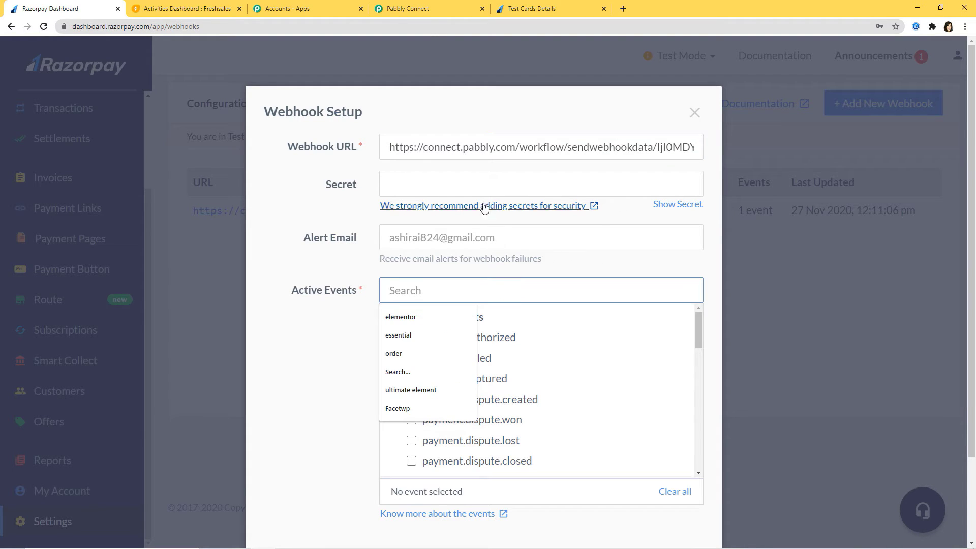
pyautogui.click(434, 9)
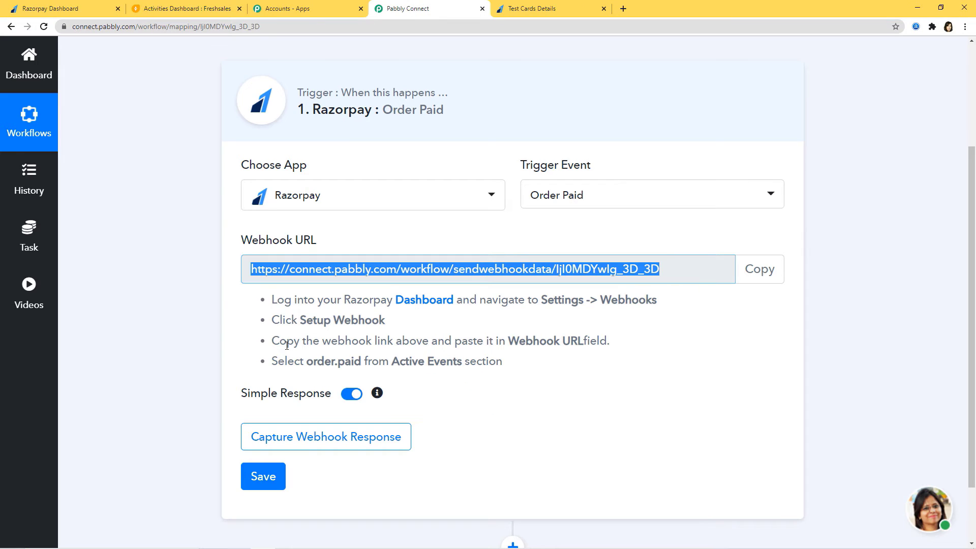
pyautogui.moveTo(271, 361); pyautogui.dragTo(538, 369)
pyautogui.click(328, 377)
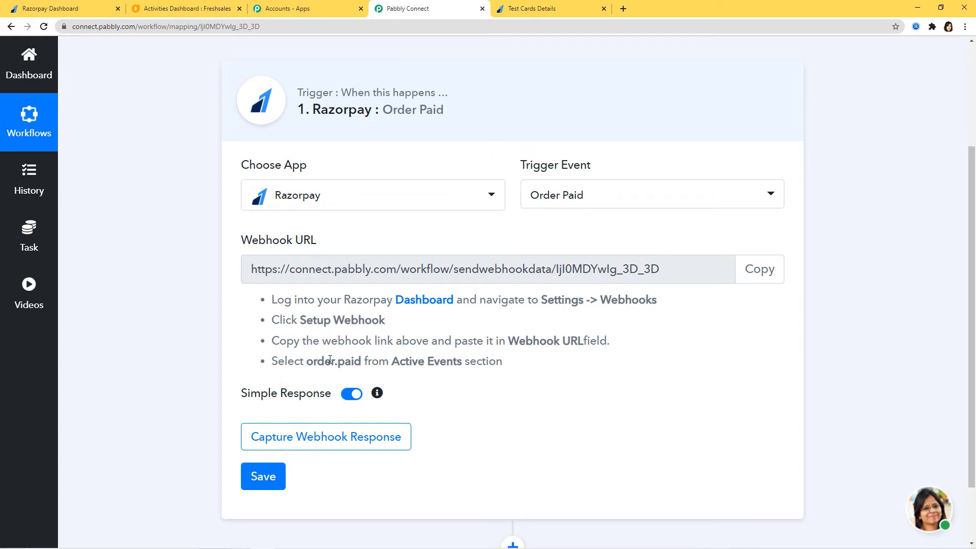
pyautogui.click(110, 5)
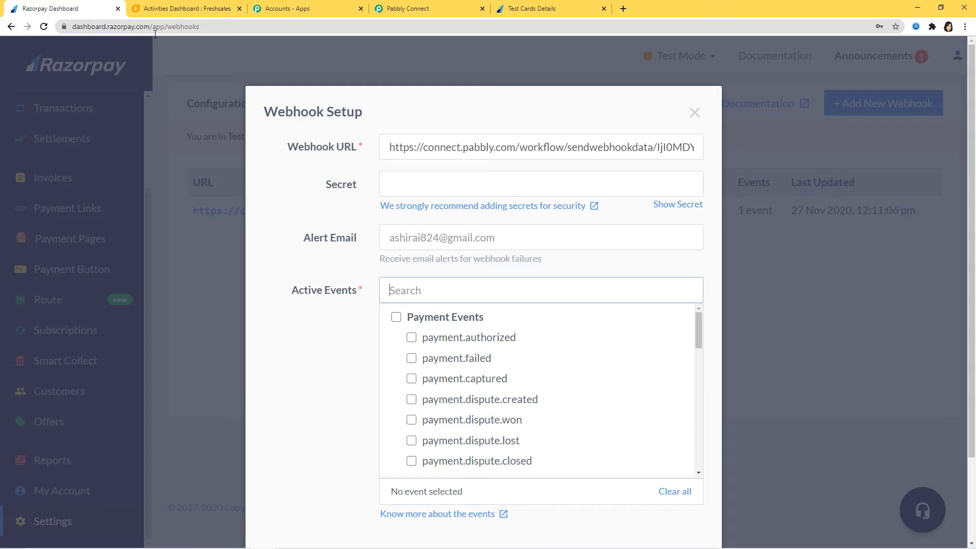
pyautogui.write('order')
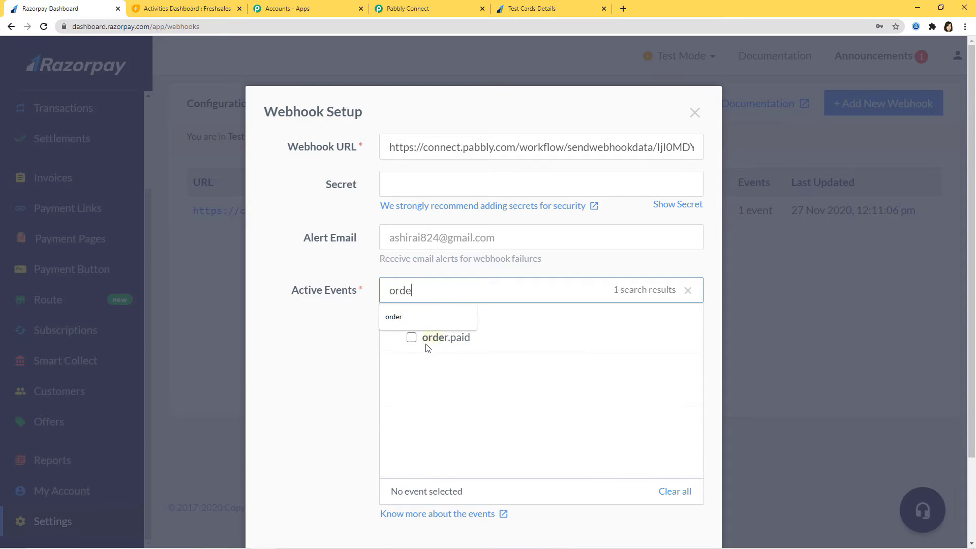
pyautogui.click(411, 337)
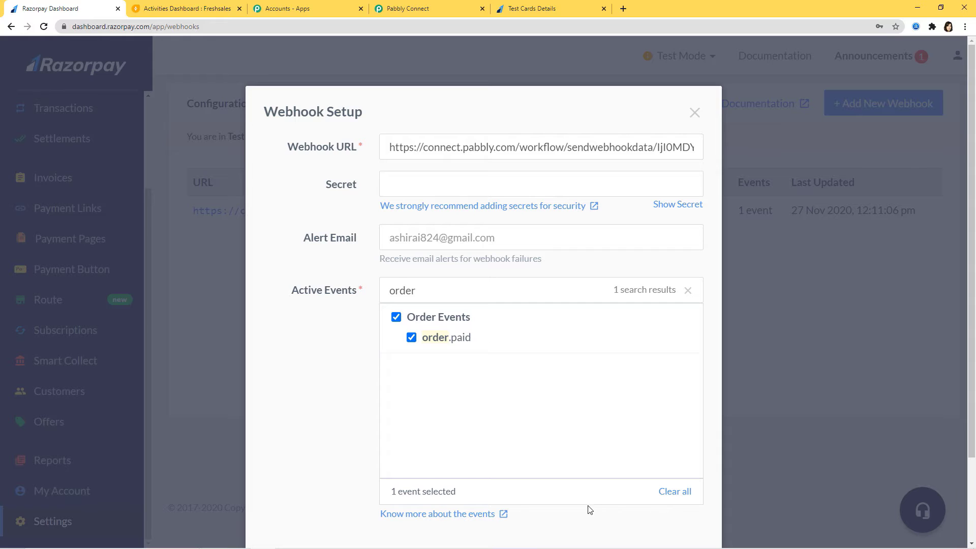
pyautogui.scroll(-2, 589, 506)
pyautogui.click(656, 478)
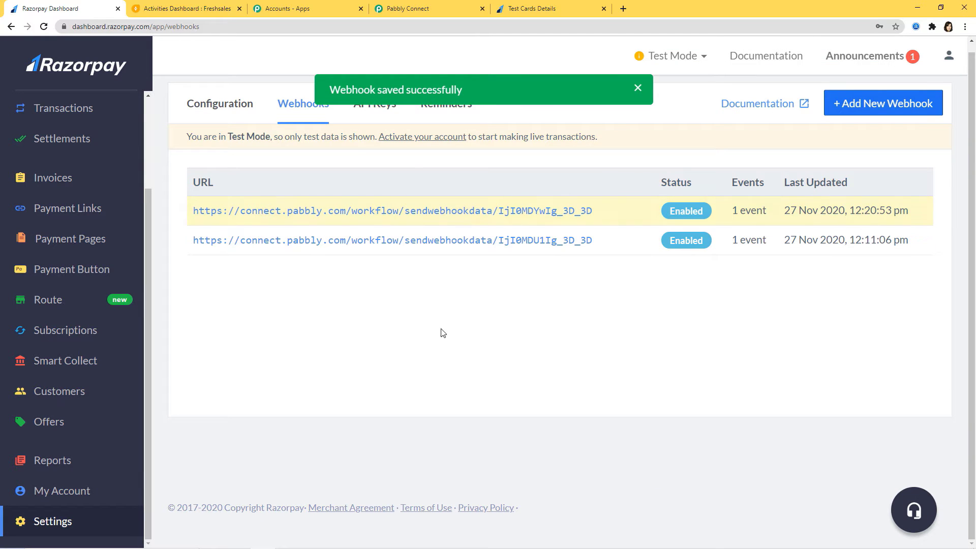
# - Return to the Pabbly Connect workflow and start capturing the Razorpay trigger's webhook response
pyautogui.click(426, 14)
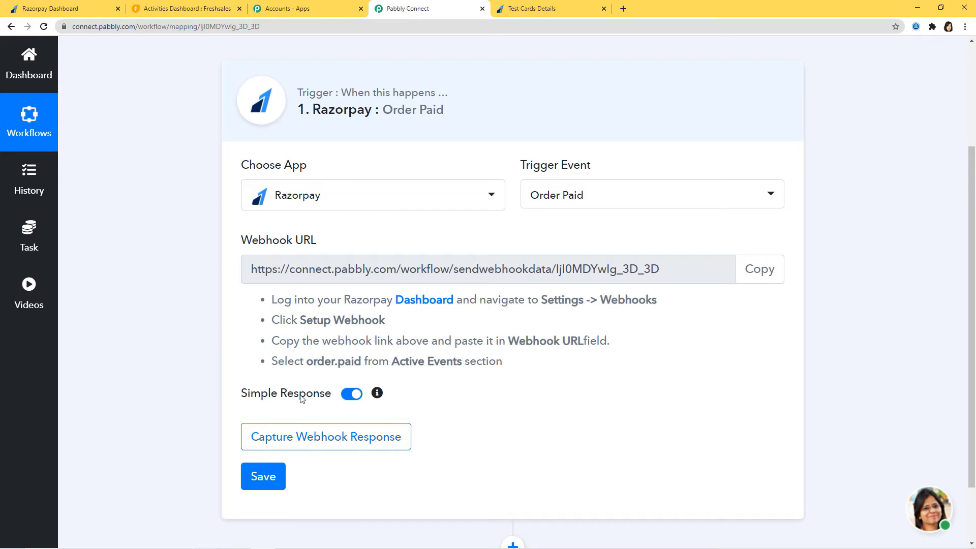
pyautogui.click(347, 443)
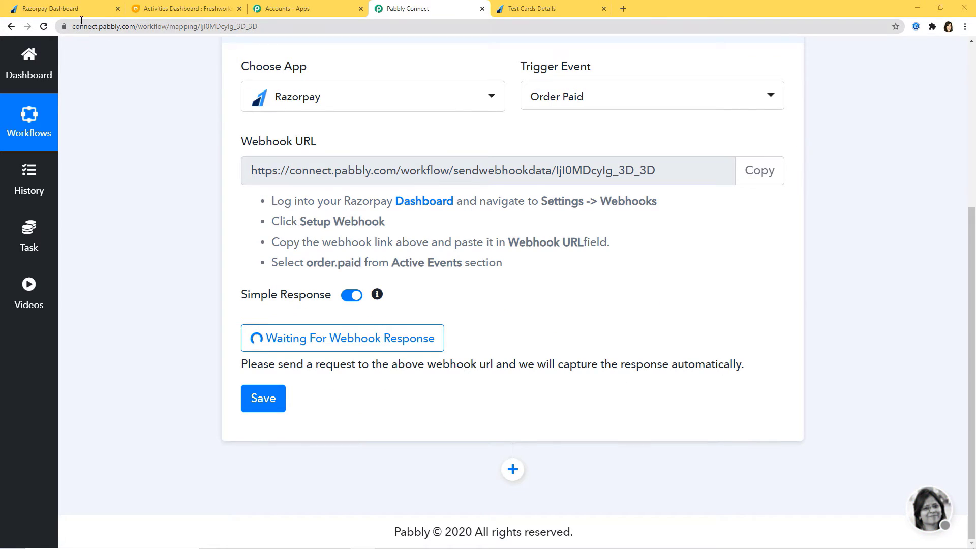
# - Copy the Online Courses payment page's address from Razorpay's Payment Pages and open it in a new browser tab
pyautogui.click(78, 14)
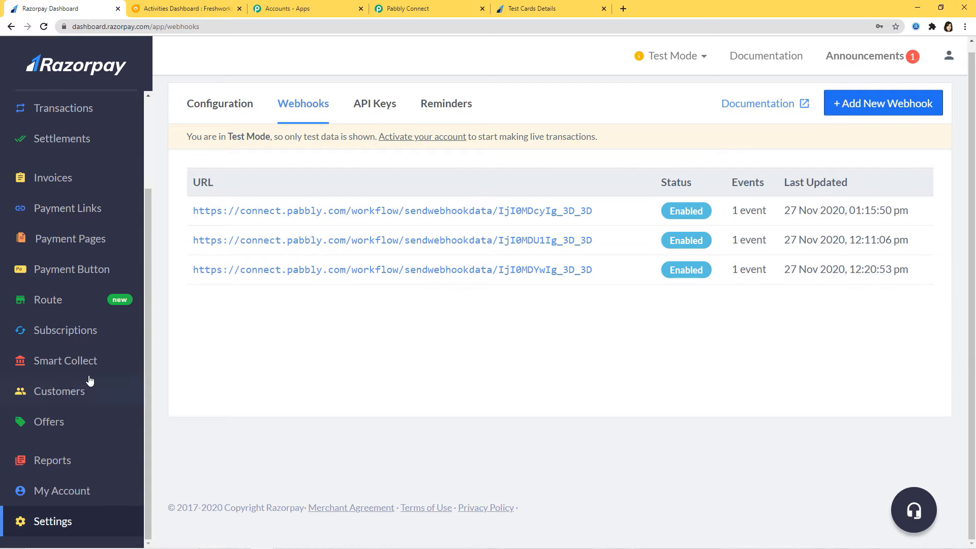
pyautogui.click(59, 245)
pyautogui.scroll(-3, 544, 305)
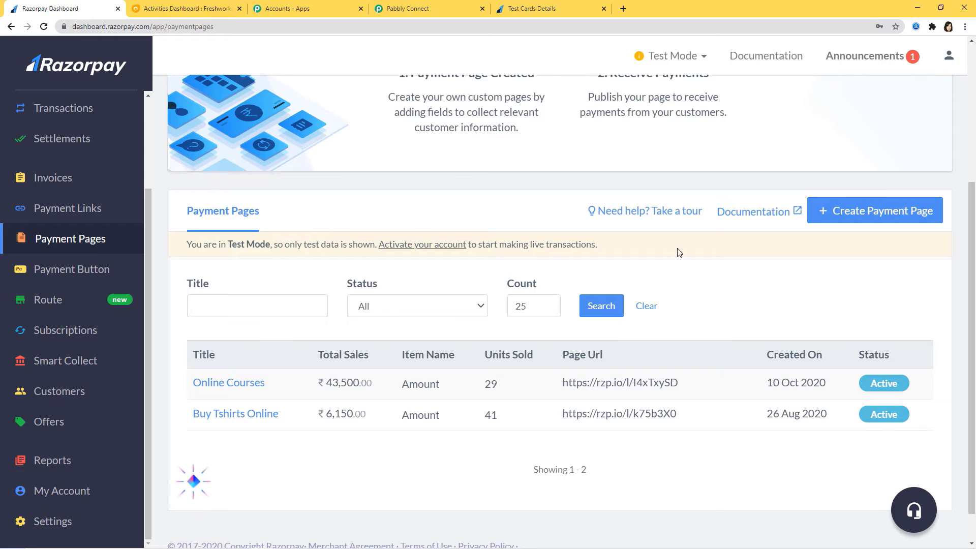
pyautogui.click(698, 386)
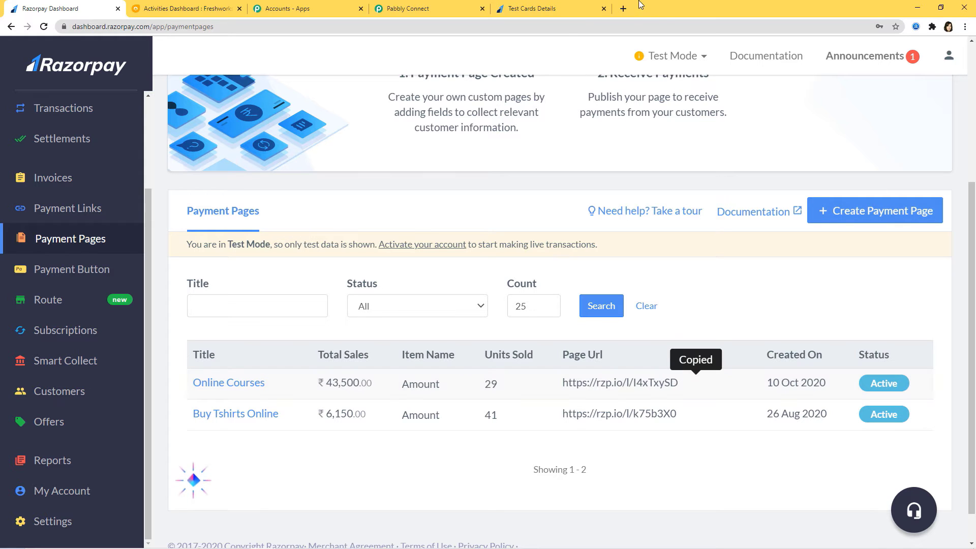
pyautogui.click(623, 8)
pyautogui.click(464, 25)
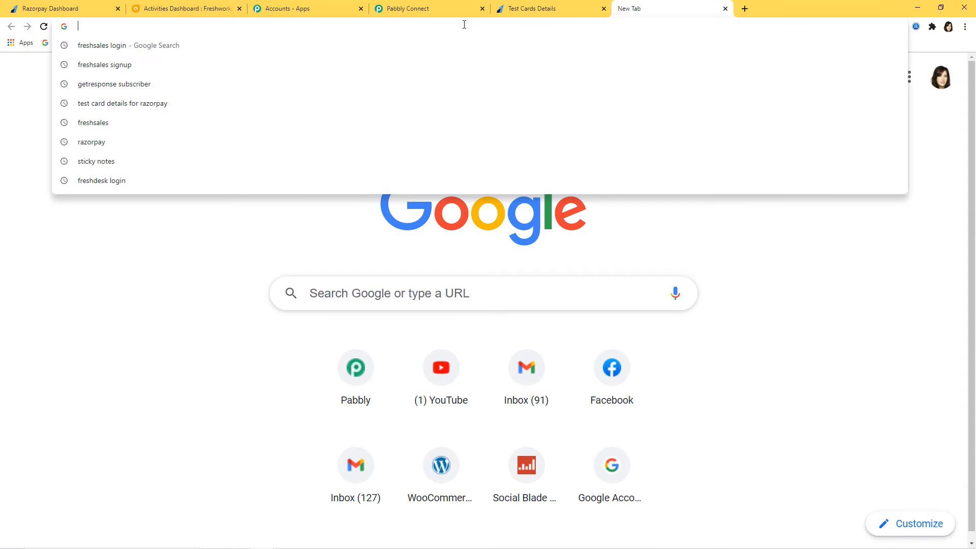
pyautogui.hotkey('ctrl', 'v')
pyautogui.press('Return')
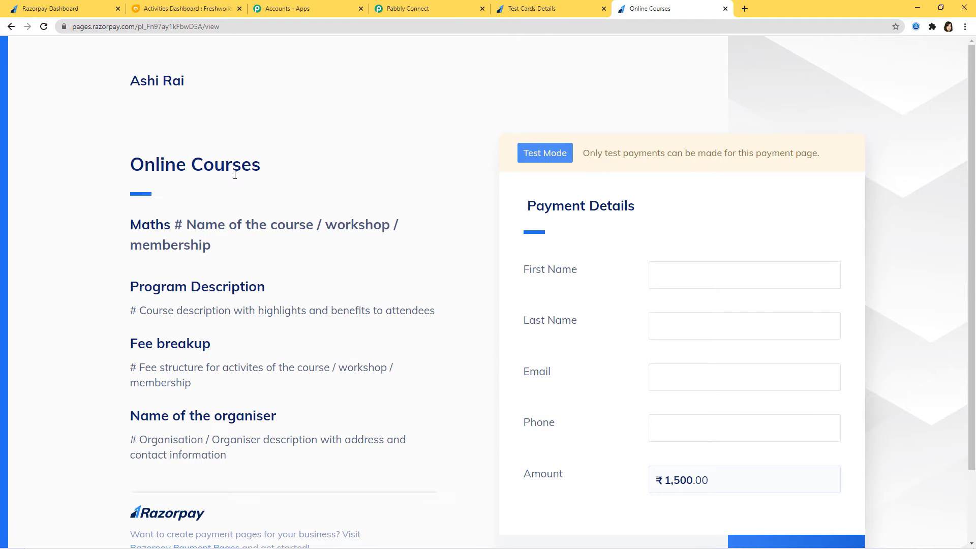
# - Fill in the Online Courses payment details with the customer's first name, last name, email and phone number
pyautogui.click(686, 273)
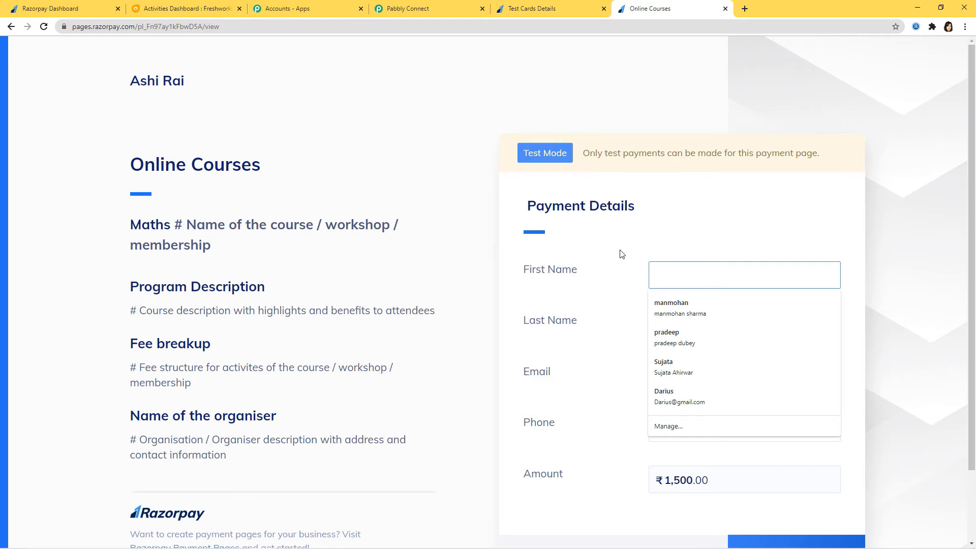
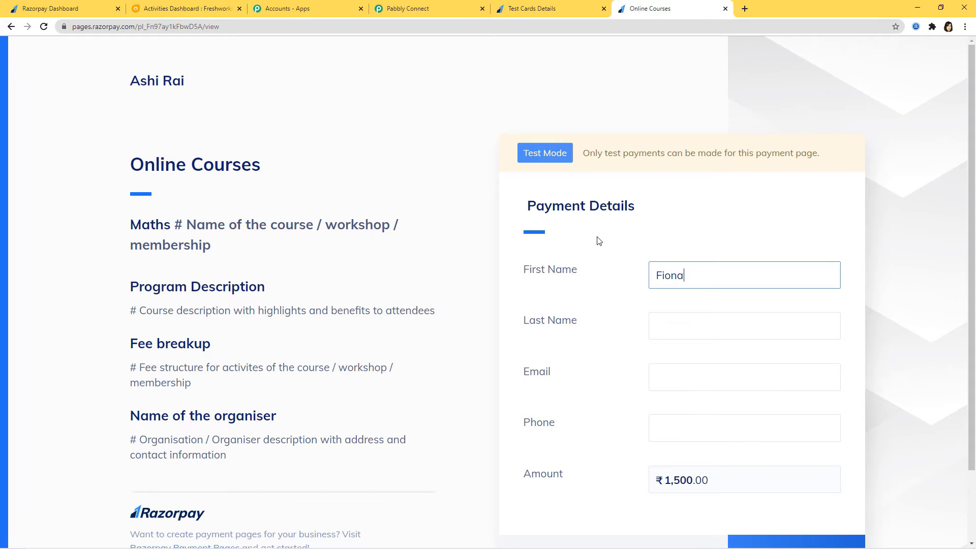
pyautogui.click(677, 328)
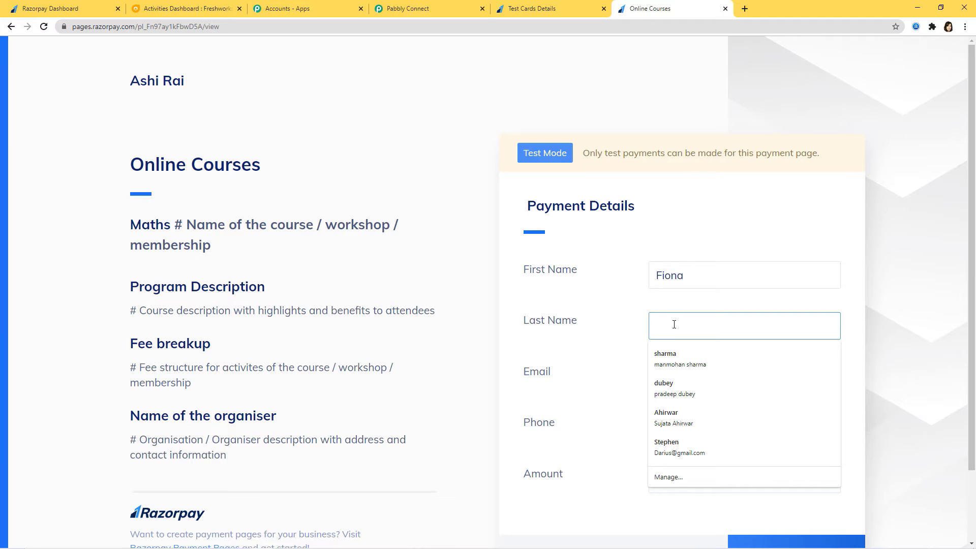
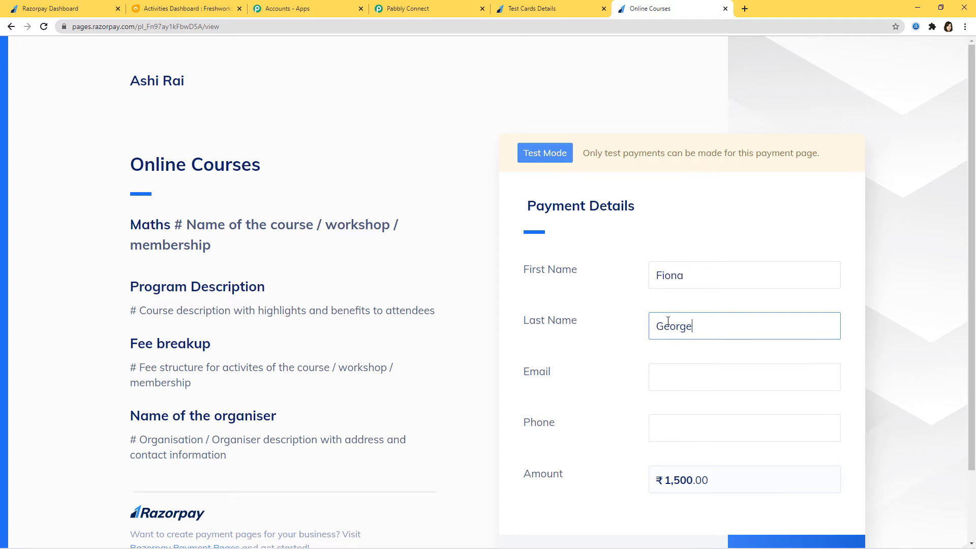
pyautogui.click(671, 373)
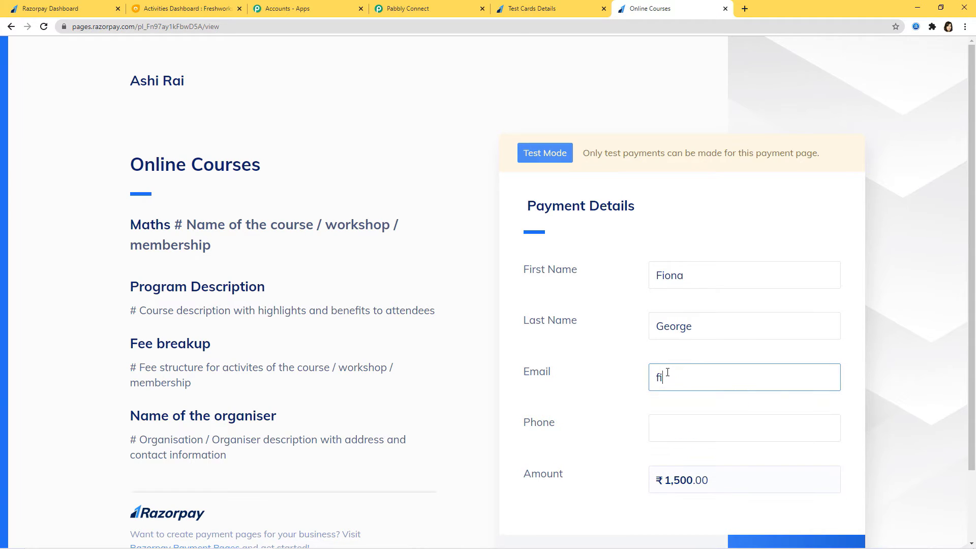
pyautogui.click(671, 418)
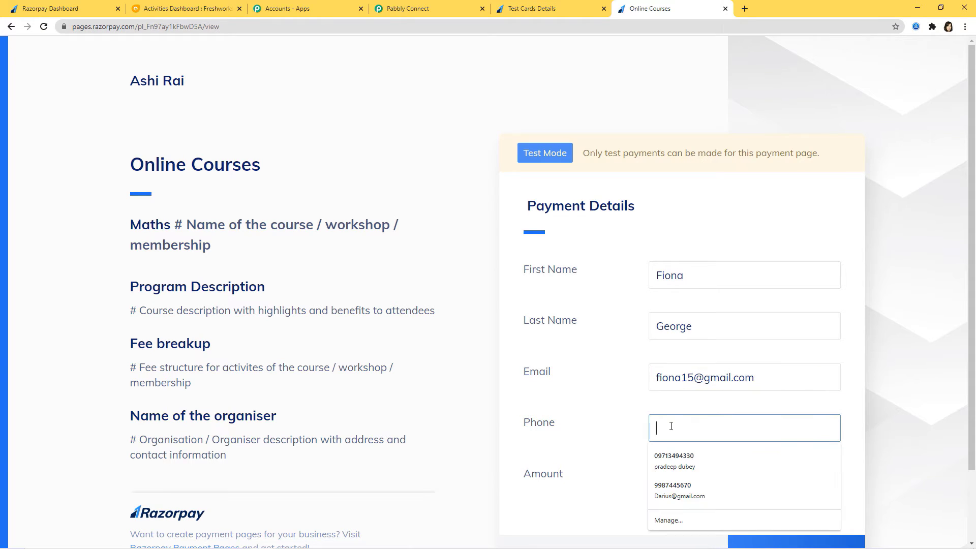
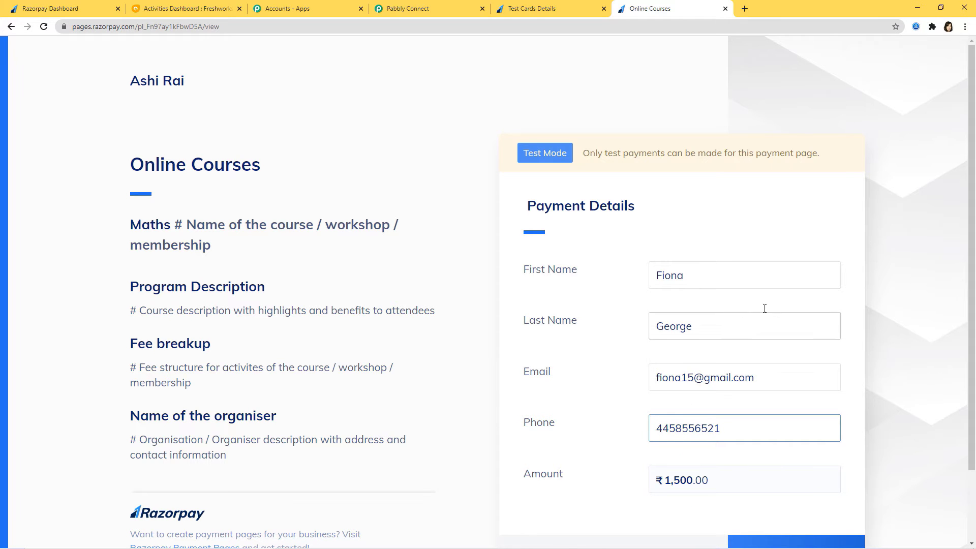
# - Proceed to pay ₹1,500 for the course and choose Card as the payment method
pyautogui.scroll(-2, 795, 365)
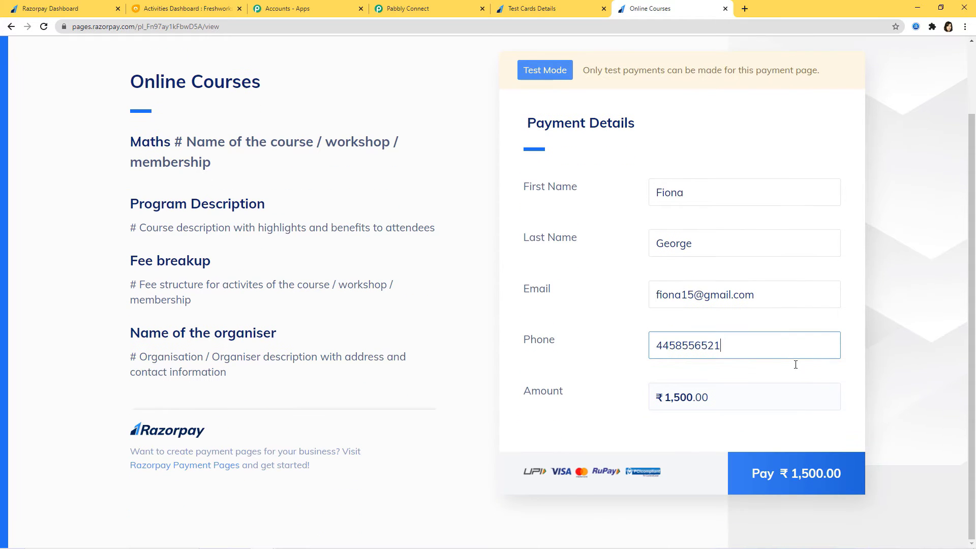
pyautogui.click(802, 476)
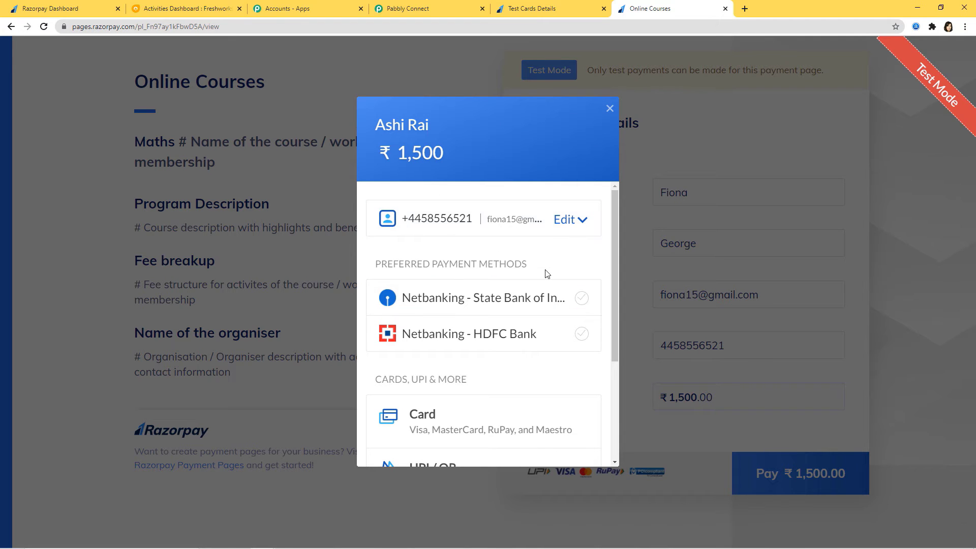
pyautogui.moveTo(615, 237); pyautogui.dragTo(605, 349)
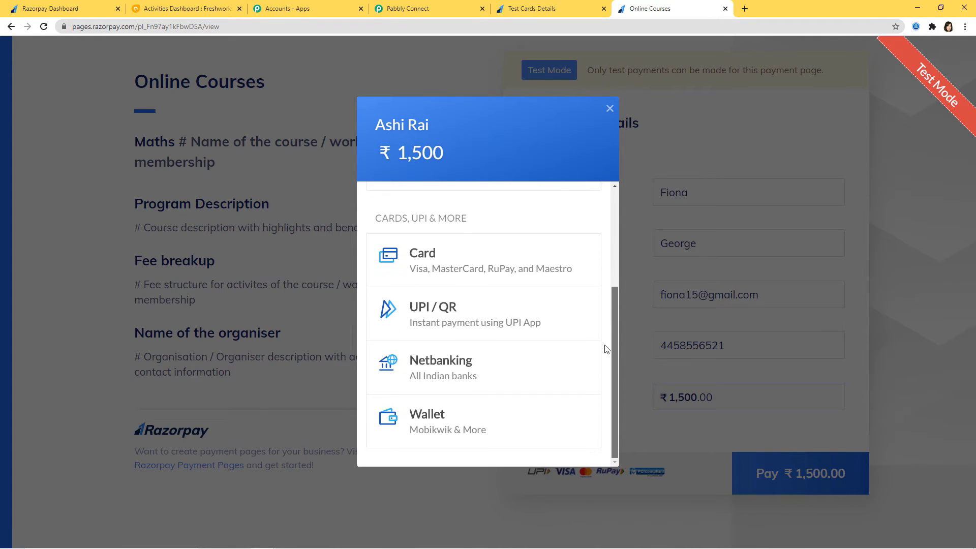
pyautogui.scroll(5, 587, 228)
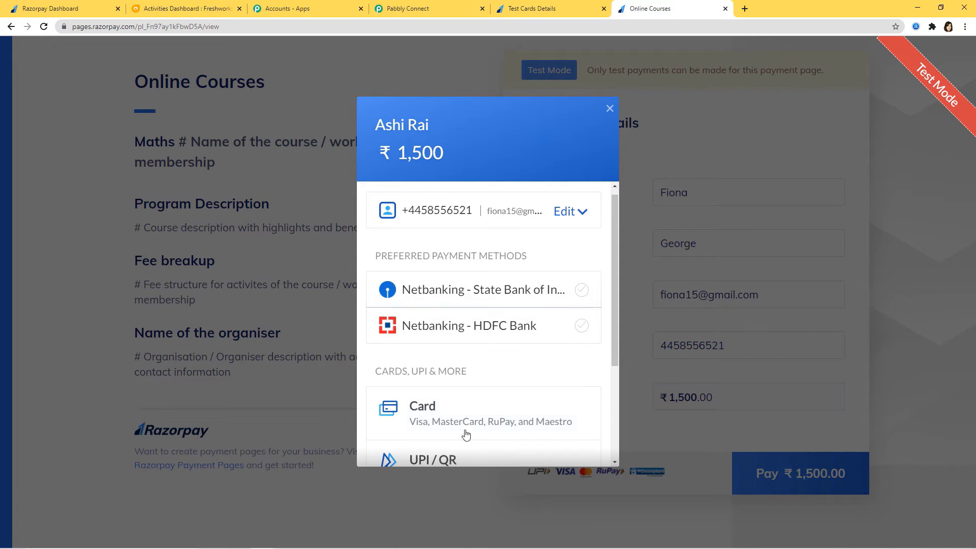
pyautogui.click(435, 414)
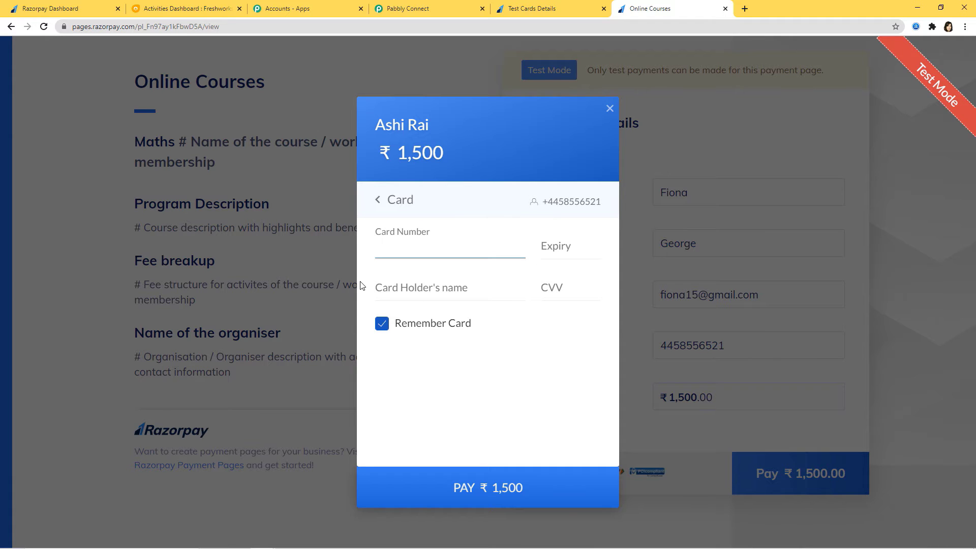
# - Copy the domestic Visa test card number from Razorpay's Test Cards Details page and paste it as the checkout's Card Number
pyautogui.click(531, 9)
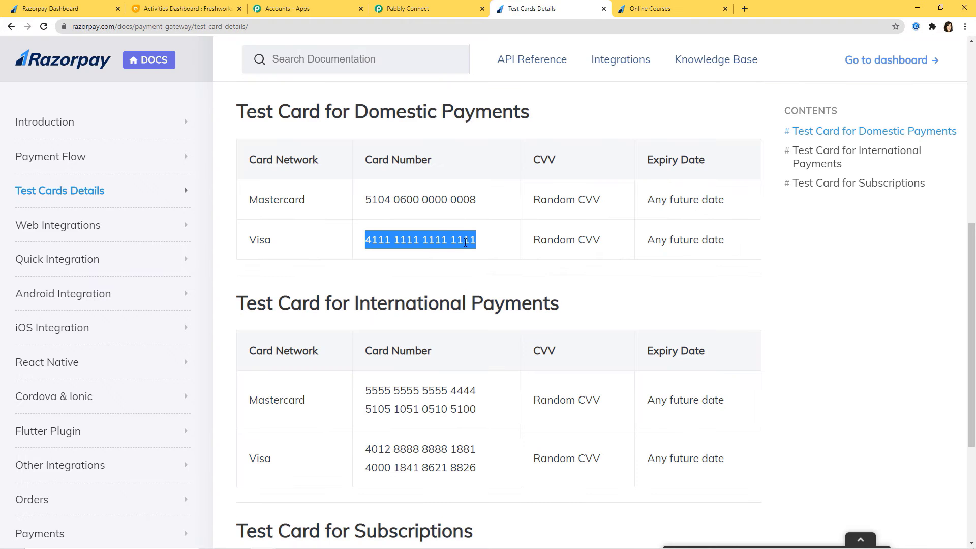
pyautogui.rightClick(461, 240)
pyautogui.click(513, 244)
pyautogui.hotkey('ctrl', 'Tab')
pyautogui.hotkey('ctrl', 'v')
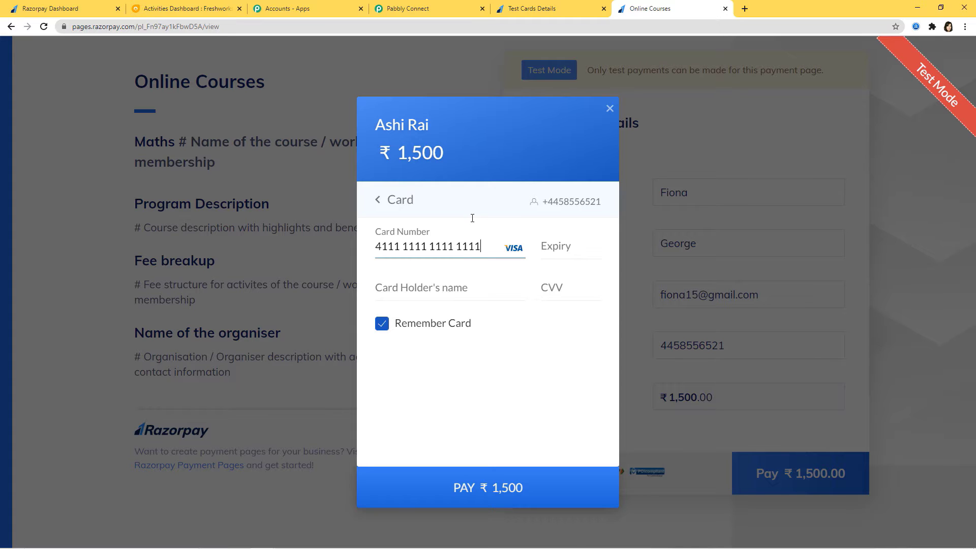
# - Complete the card details with expiry 02/35, the card holder's name and the CVV
pyautogui.write('02 /')
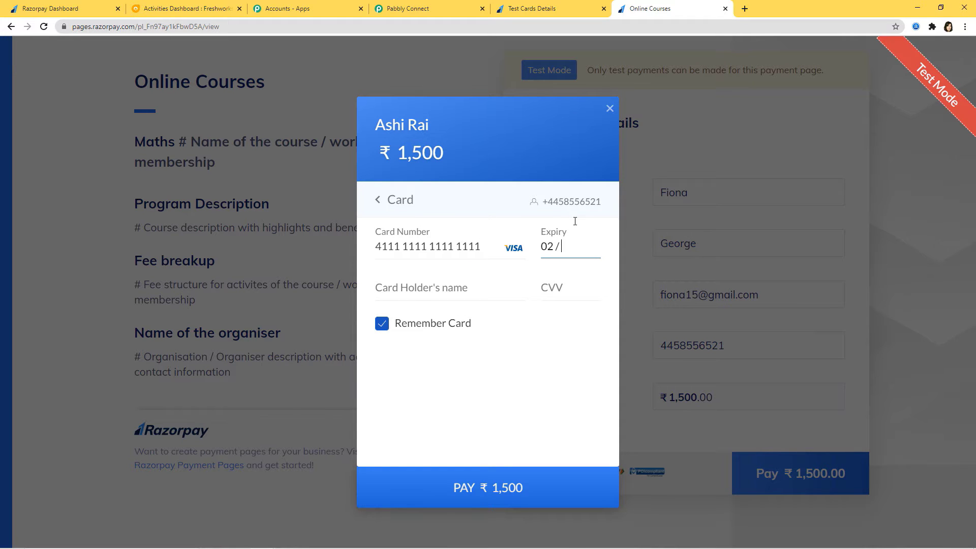
pyautogui.write('35')
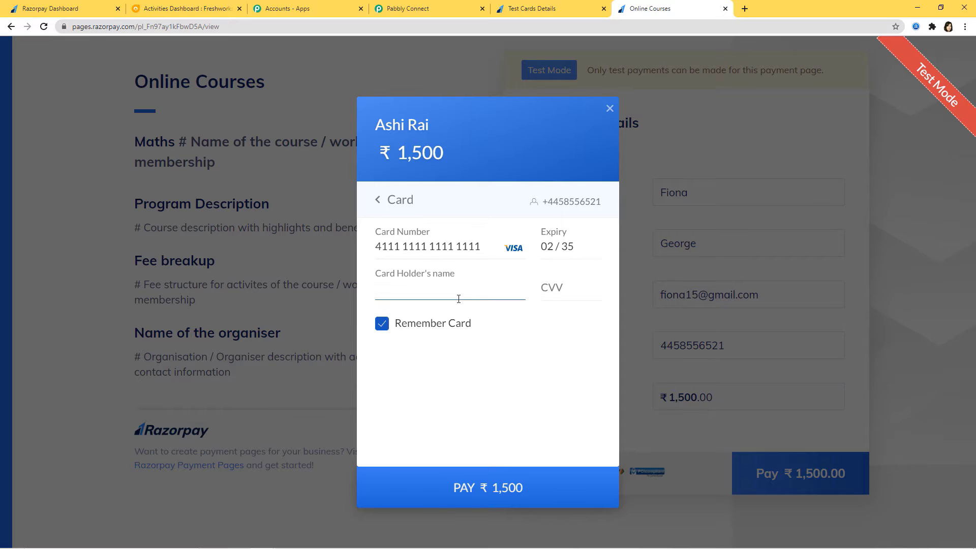
pyautogui.write('Fiona')
pyautogui.click(556, 294)
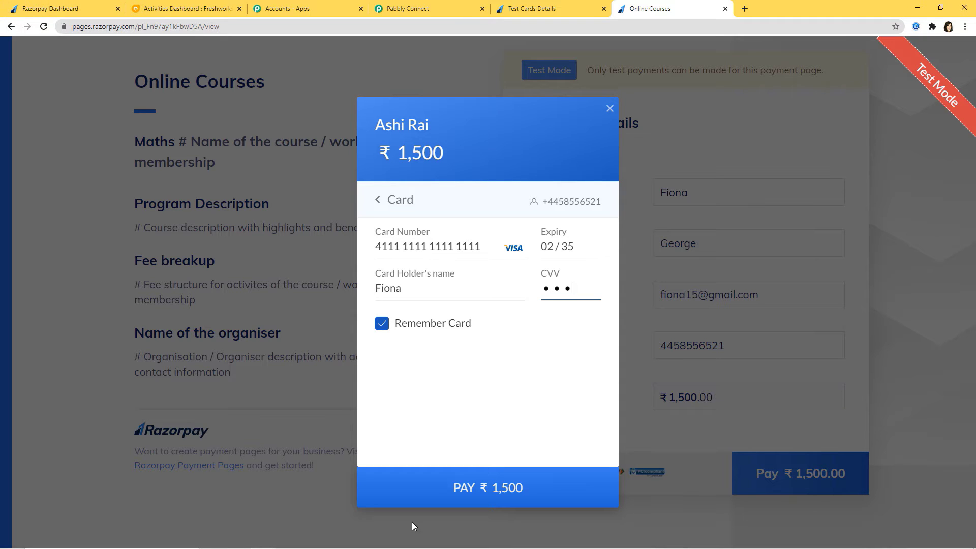
# - Submit the ₹1,500 card payment without saving the card and choose Success on the demo bank page
pyautogui.click(493, 500)
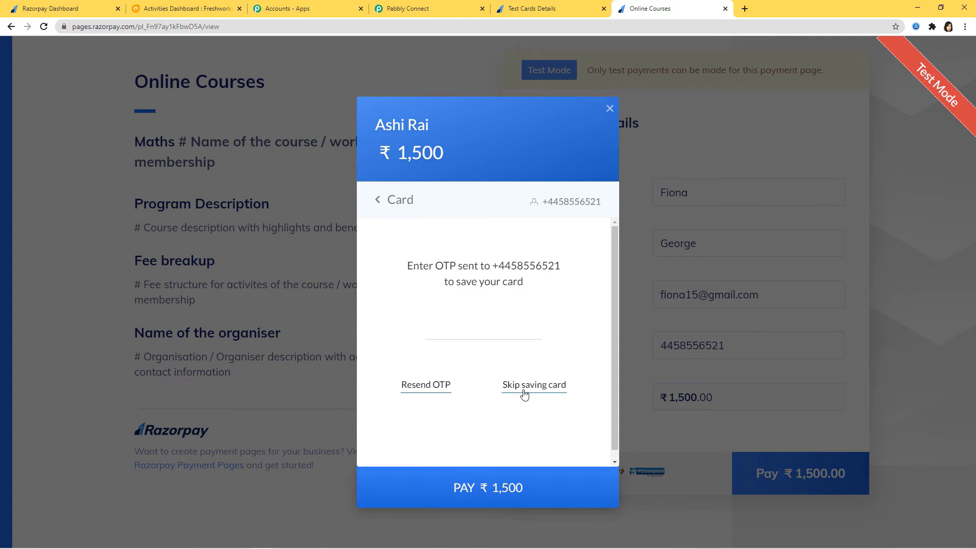
pyautogui.click(524, 390)
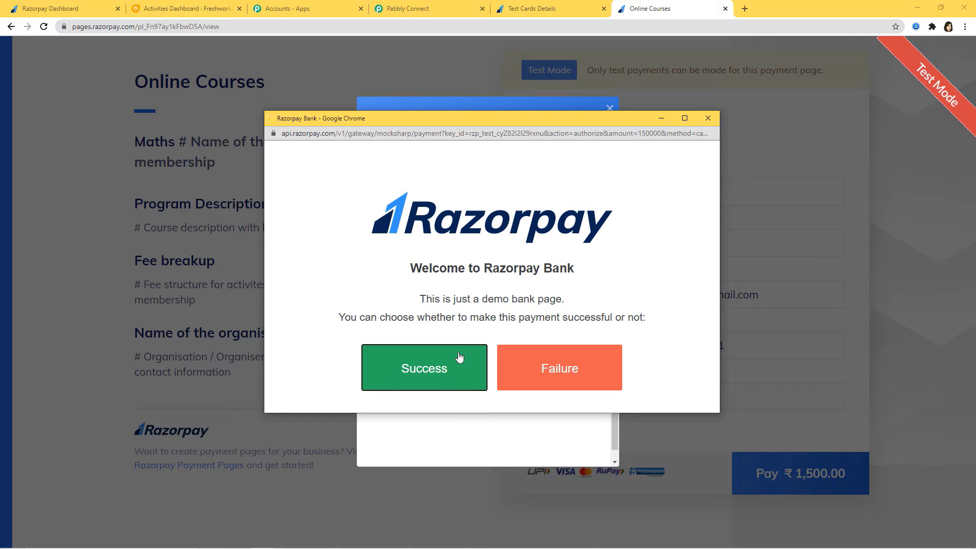
pyautogui.click(459, 358)
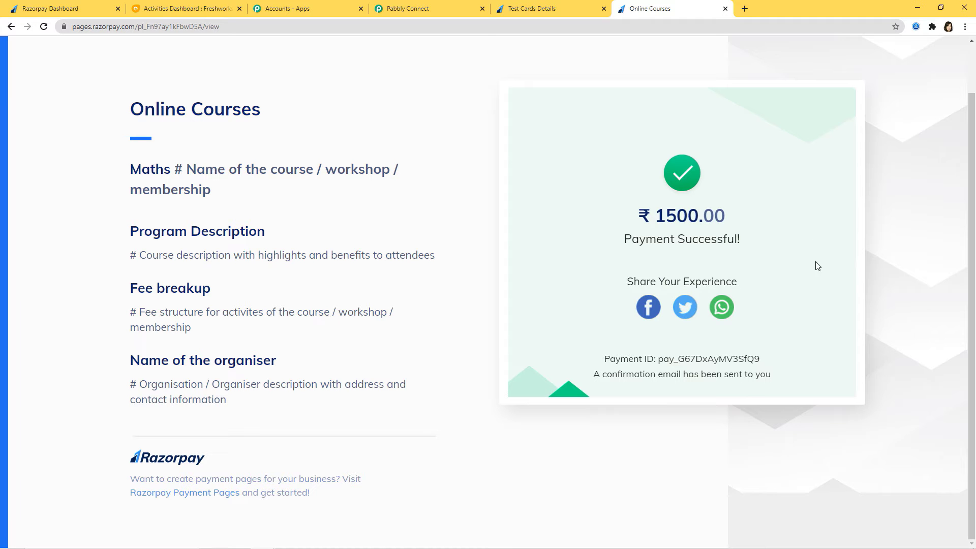
# - Return to the Pabbly Connect workflow and review the captured webhook response for the payment and customer details
pyautogui.click(386, 7)
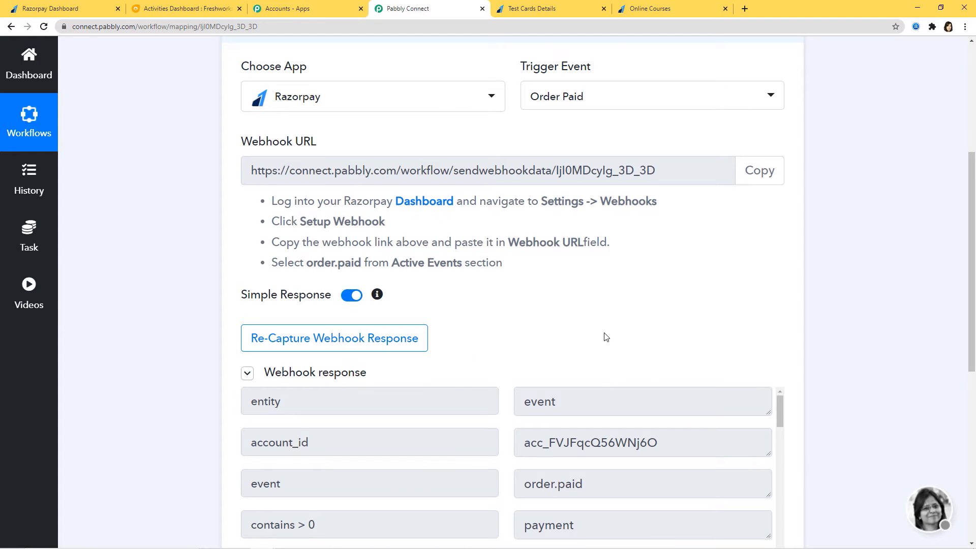
pyautogui.scroll(-1, 606, 338)
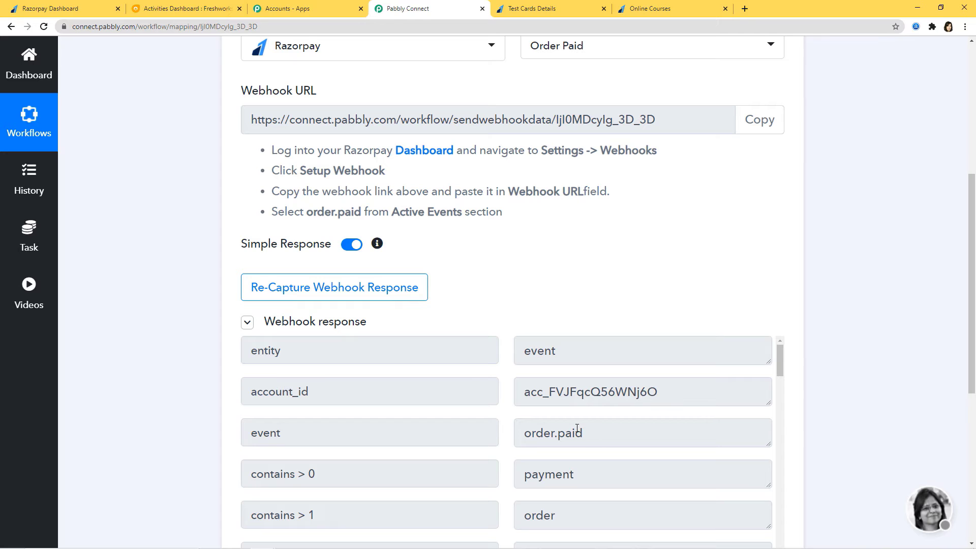
pyautogui.scroll(-10, 697, 442)
pyautogui.scroll(-4, 819, 403)
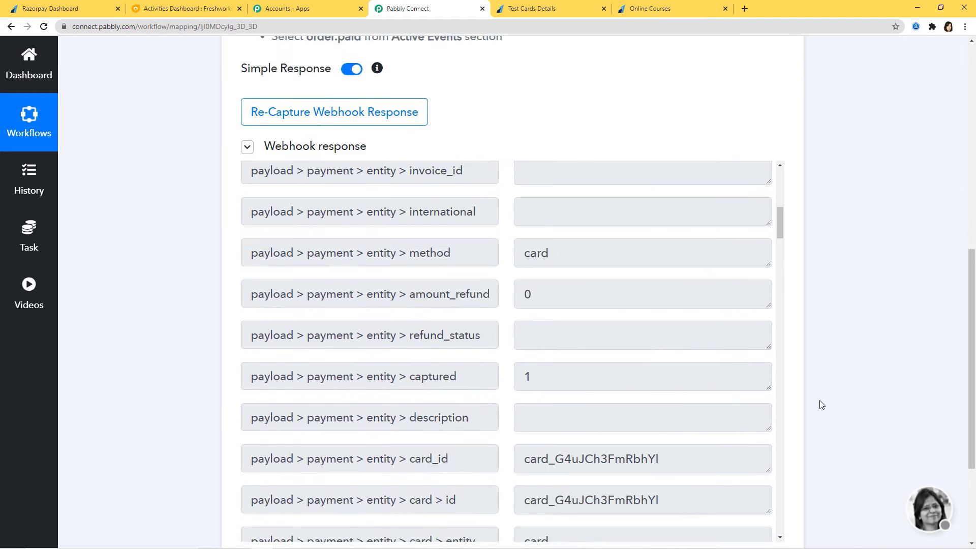
pyautogui.scroll(-3, 639, 354)
pyautogui.scroll(-10, 639, 355)
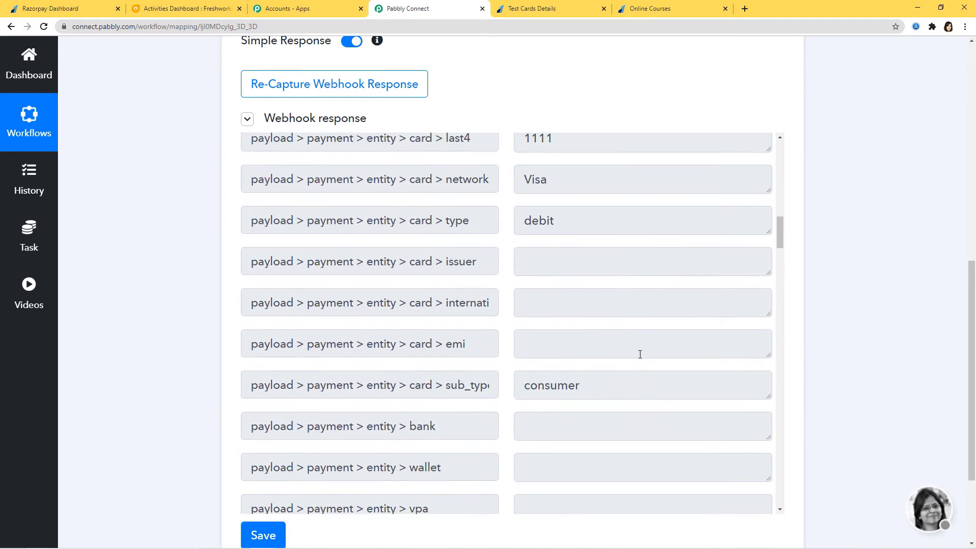
pyautogui.scroll(-3, 639, 354)
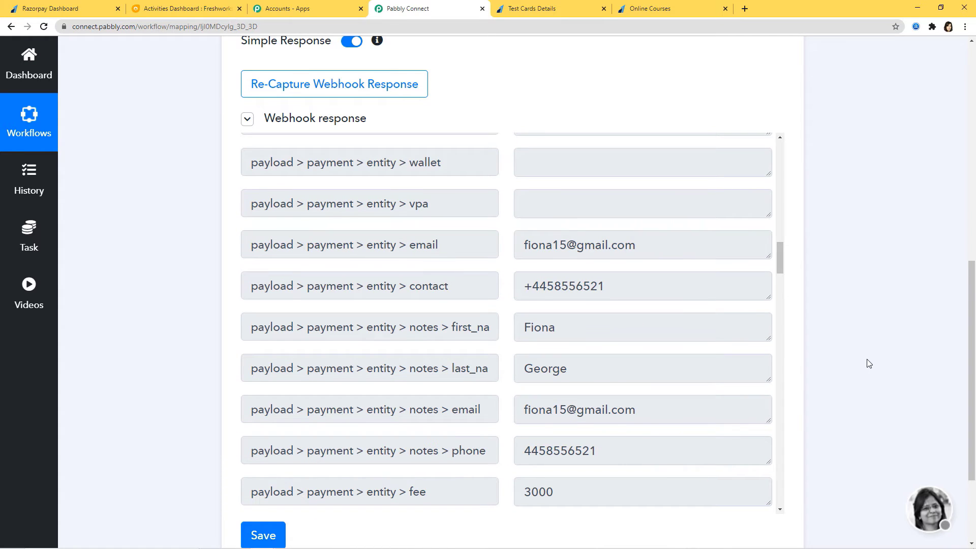
# - Save the Razorpay trigger with its captured webhook response and dismiss the confirmation
pyautogui.scroll(-2, 867, 364)
pyautogui.click(270, 435)
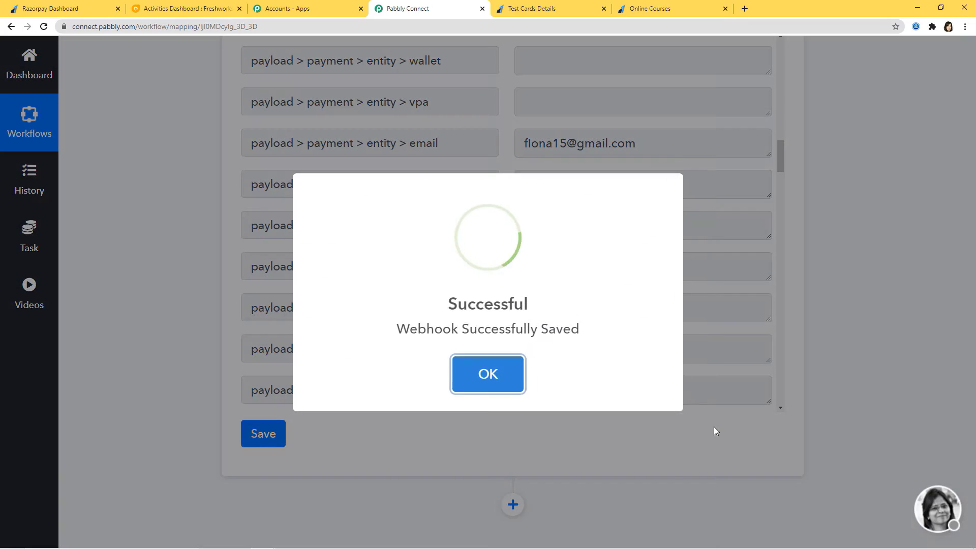
pyautogui.click(488, 373)
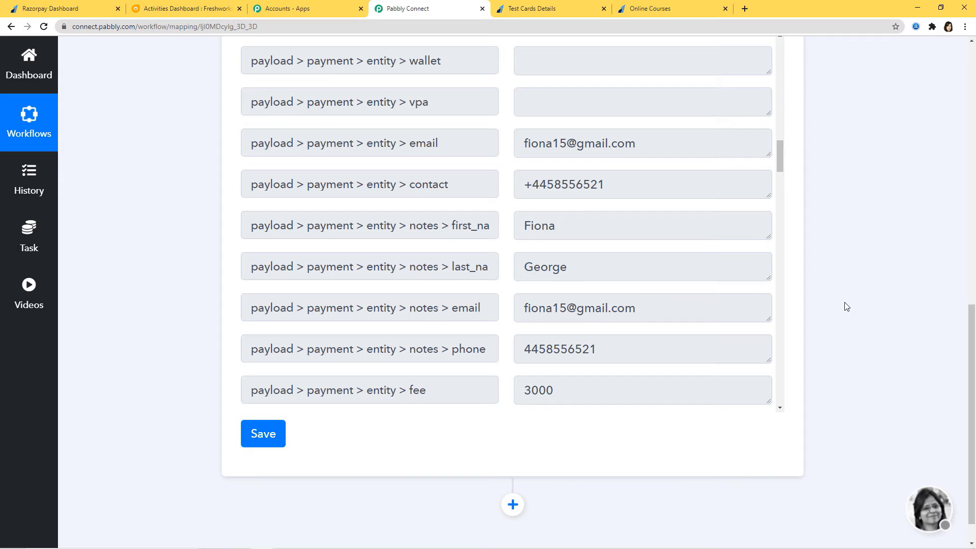
pyautogui.click(255, 434)
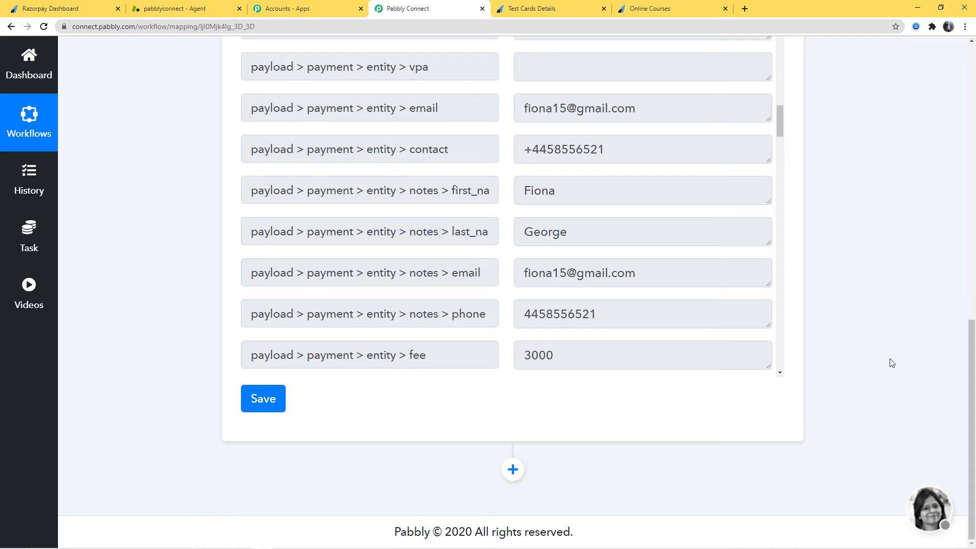
# - Add an action step after the Razorpay trigger using the Zendesk app and the Create User event
pyautogui.click(516, 475)
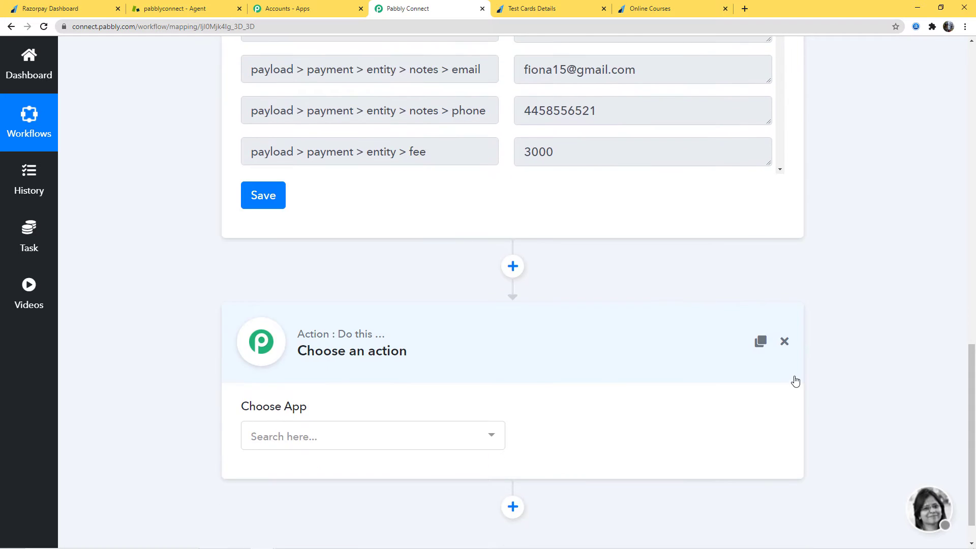
pyautogui.click(464, 402)
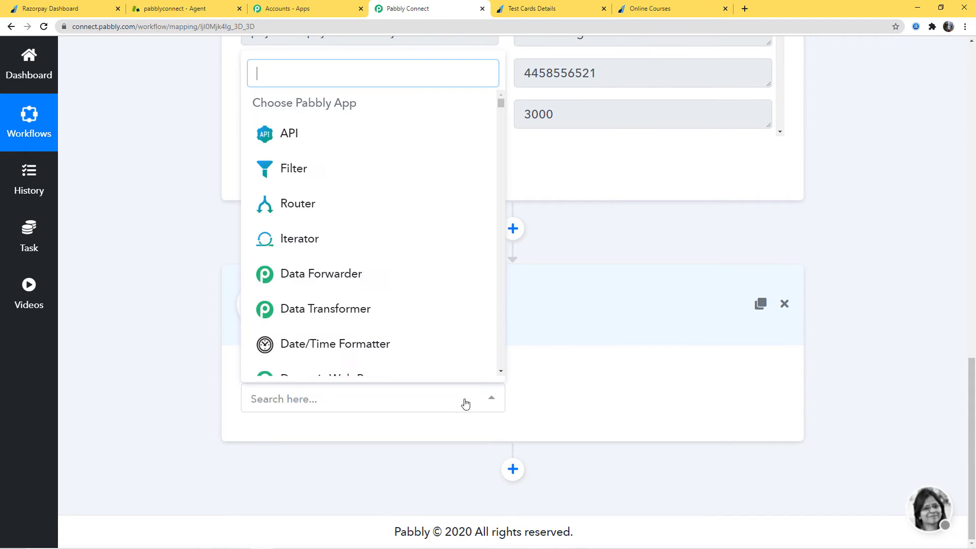
pyautogui.write('zende')
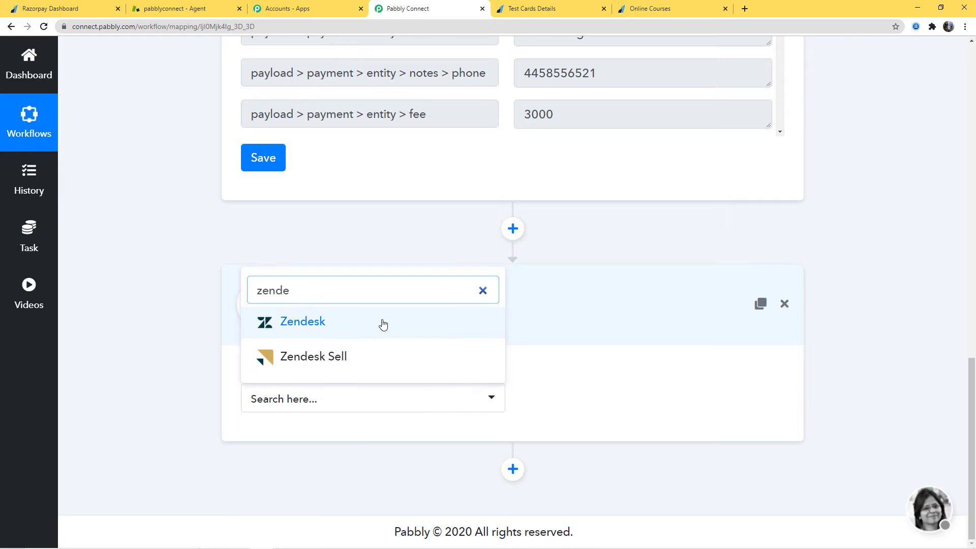
pyautogui.click(381, 323)
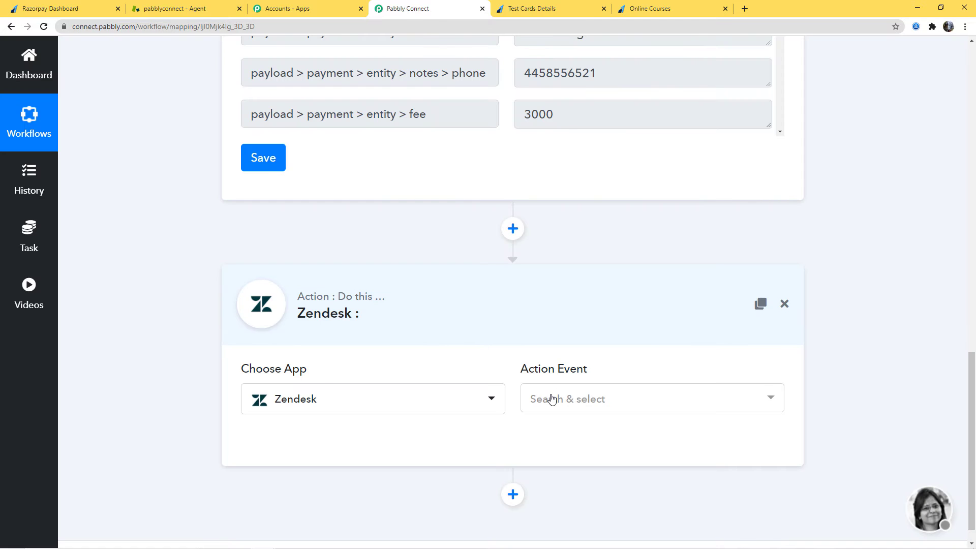
pyautogui.click(552, 399)
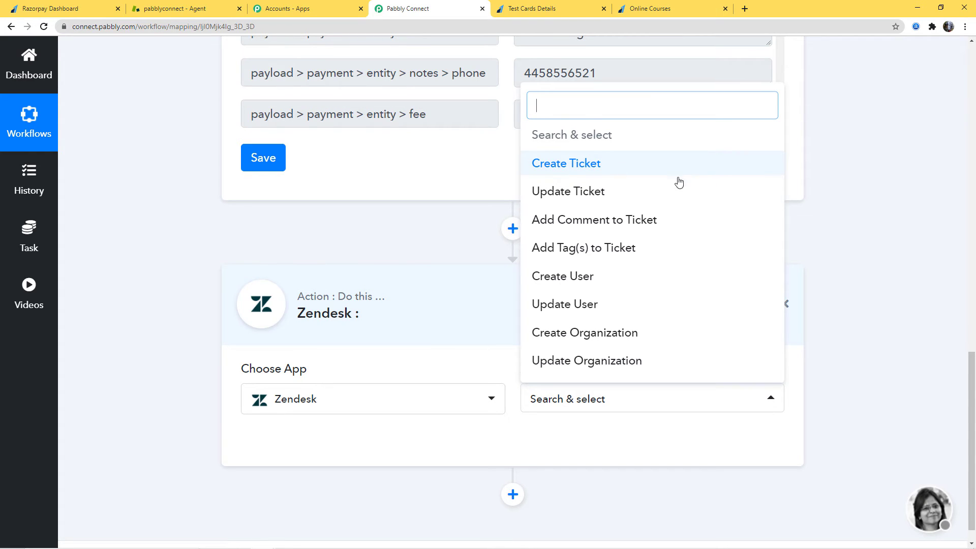
pyautogui.click(568, 280)
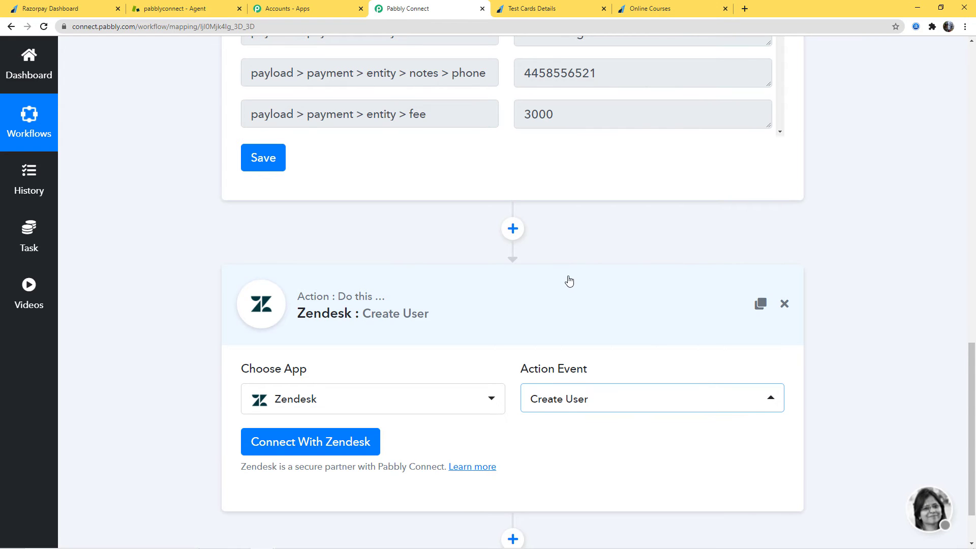
# - Start connecting the Zendesk action and choose New Credentials for the connection
pyautogui.scroll(-2, 549, 307)
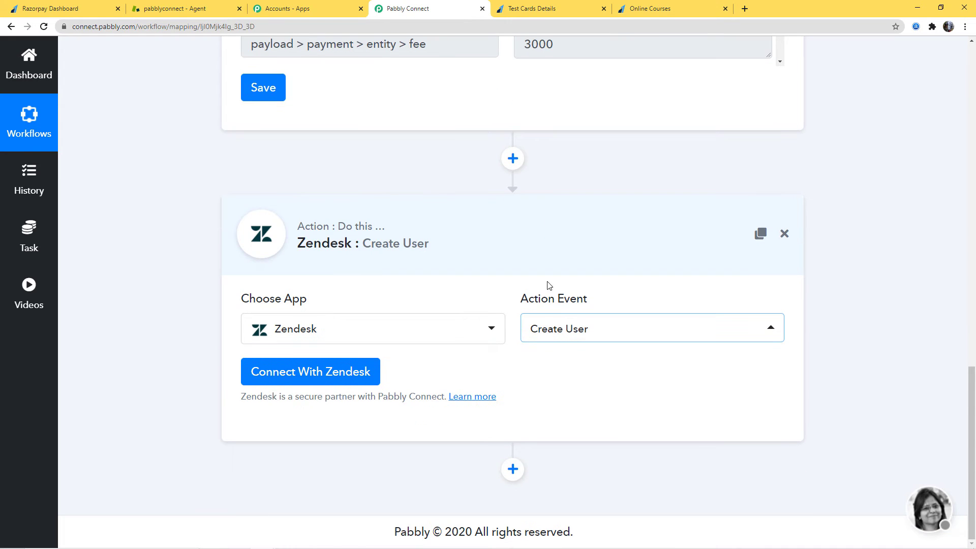
pyautogui.click(313, 378)
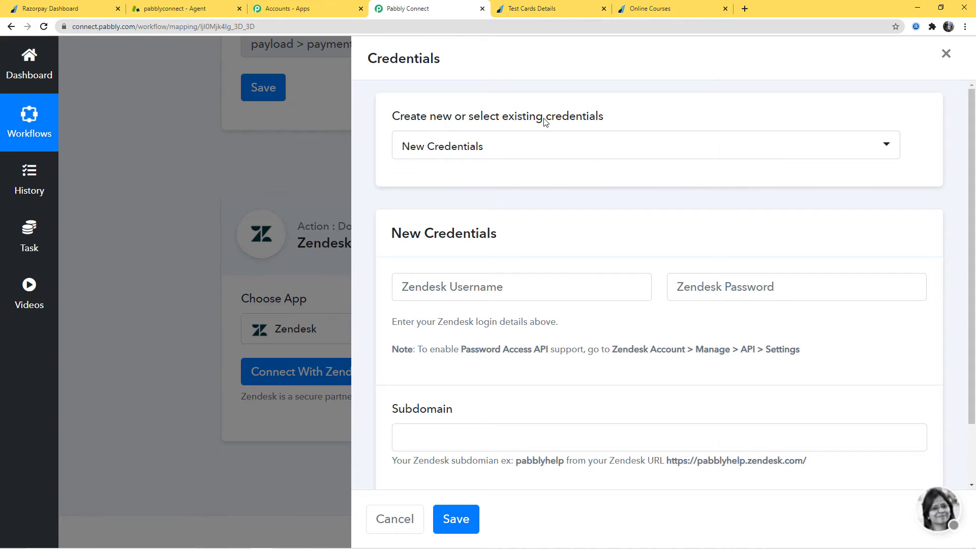
pyautogui.click(507, 153)
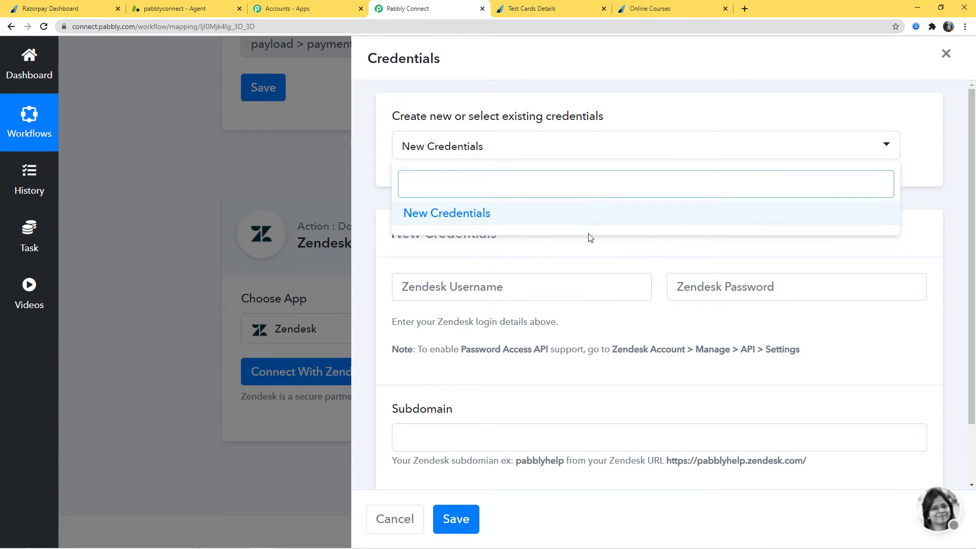
pyautogui.click(452, 215)
pyautogui.scroll(-2, 630, 241)
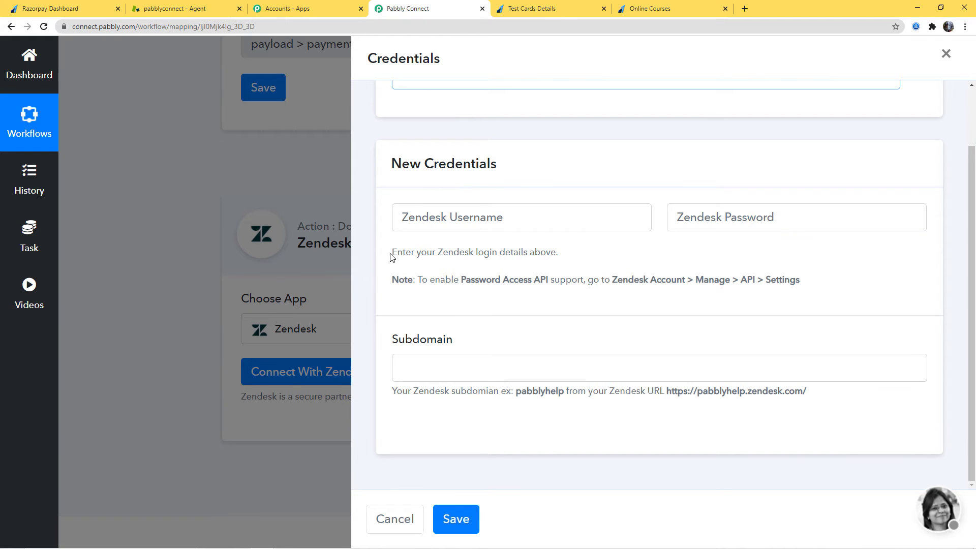
pyautogui.moveTo(390, 257); pyautogui.dragTo(561, 260)
pyautogui.click(581, 256)
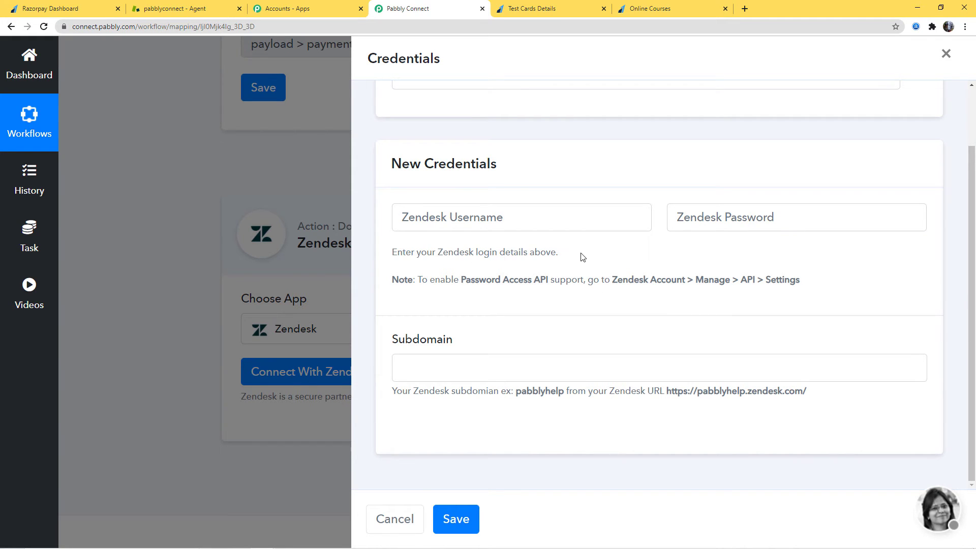
# - Enter the Zendesk account's username e-mail and password in the new credentials form
pyautogui.click(453, 220)
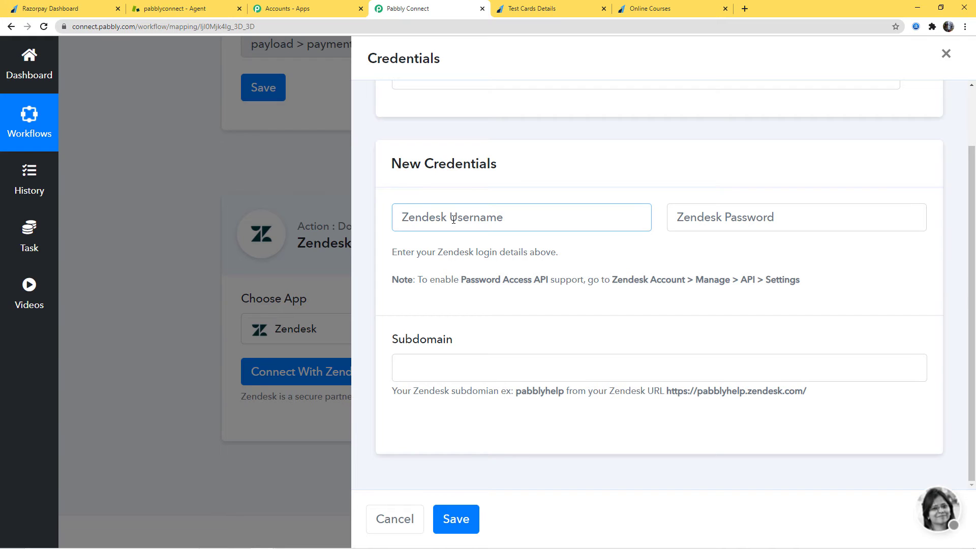
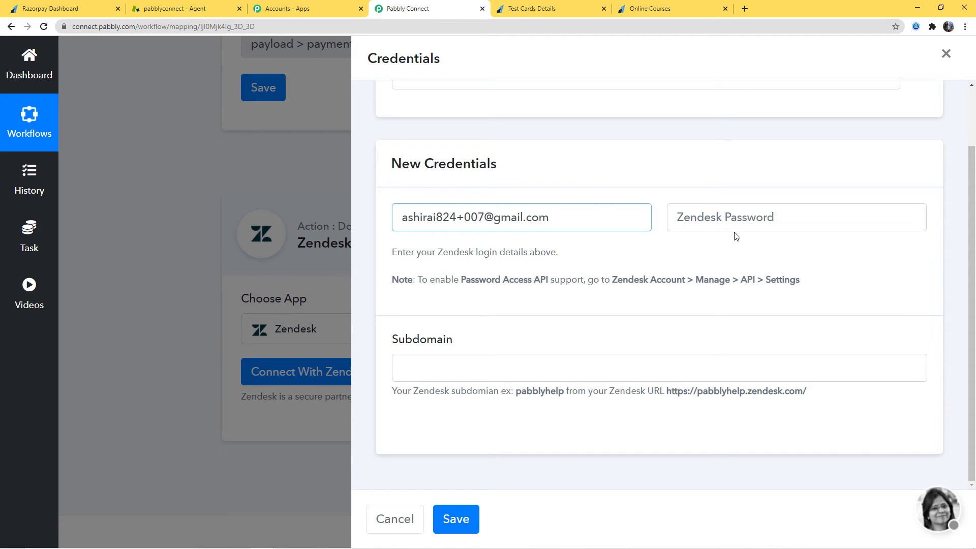
pyautogui.click(723, 222)
pyautogui.write('*')
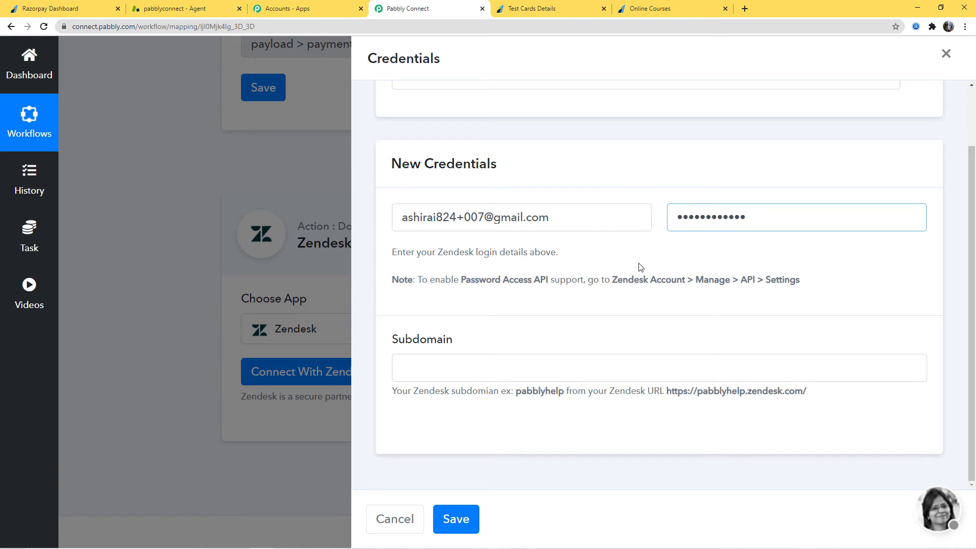
# - Switch to Zendesk to check Password Access in the admin API settings, and return to the Pabbly Connect credentials form
pyautogui.click(233, 14)
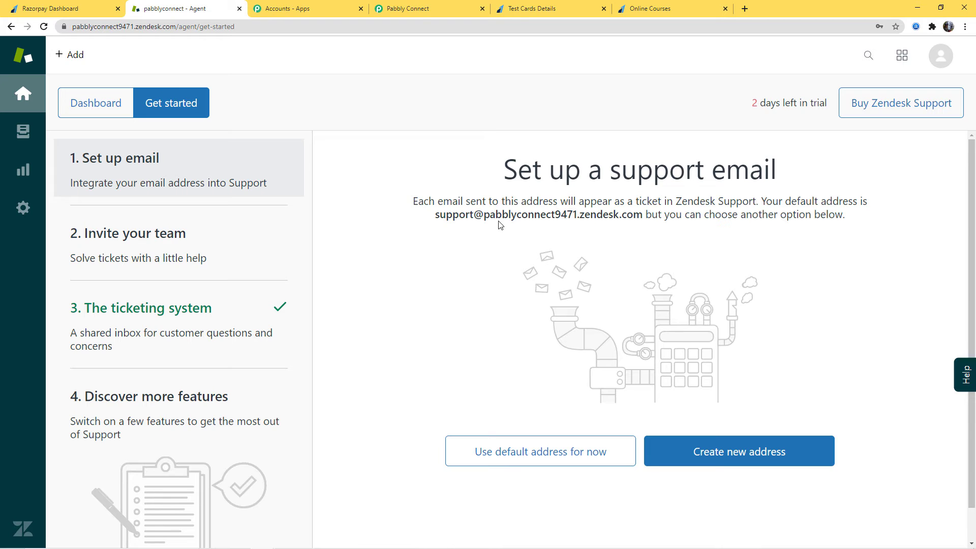
pyautogui.click(75, 114)
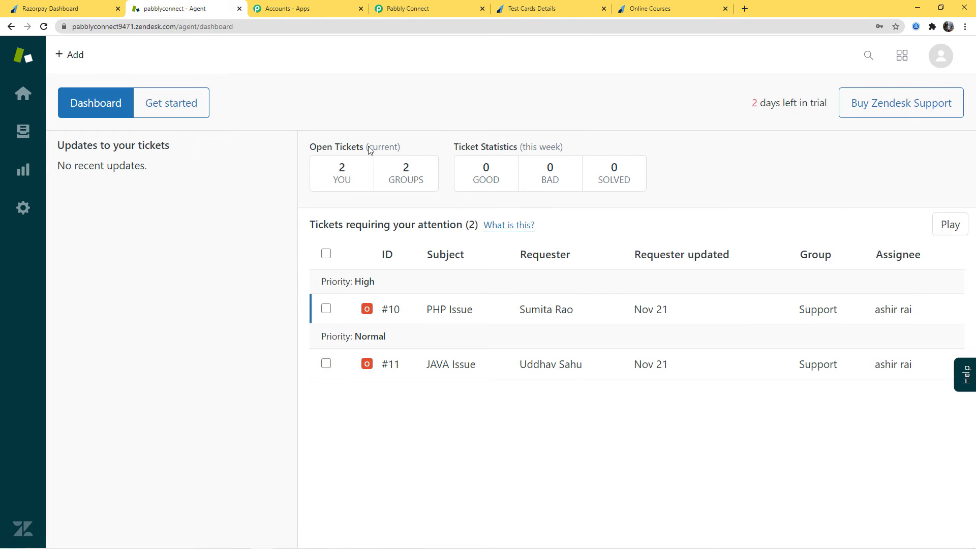
pyautogui.click(24, 210)
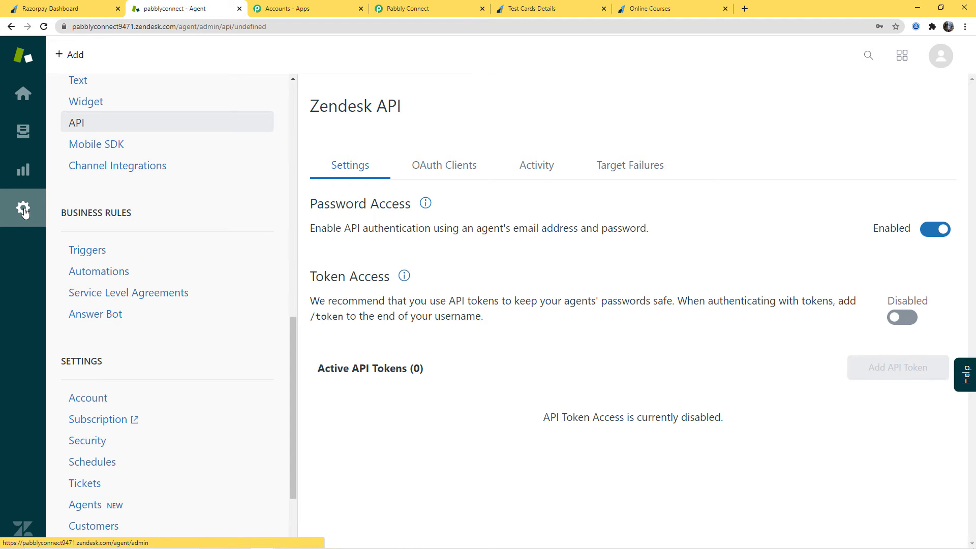
pyautogui.scroll(-5, 221, 233)
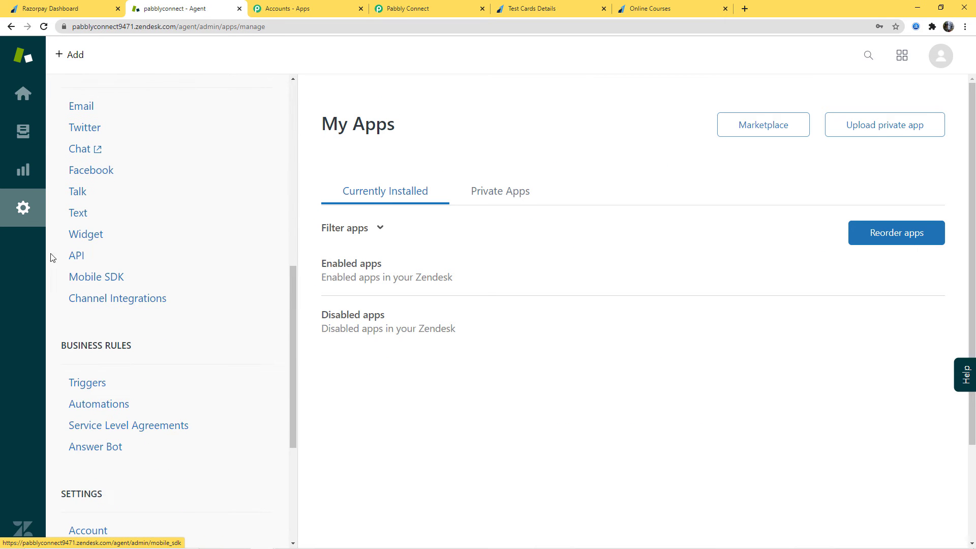
pyautogui.click(72, 258)
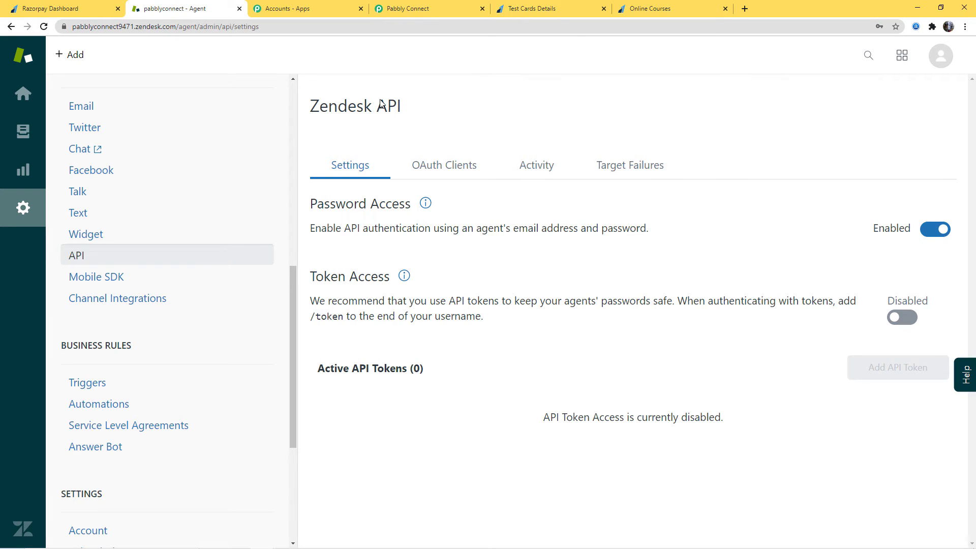
pyautogui.click(404, 14)
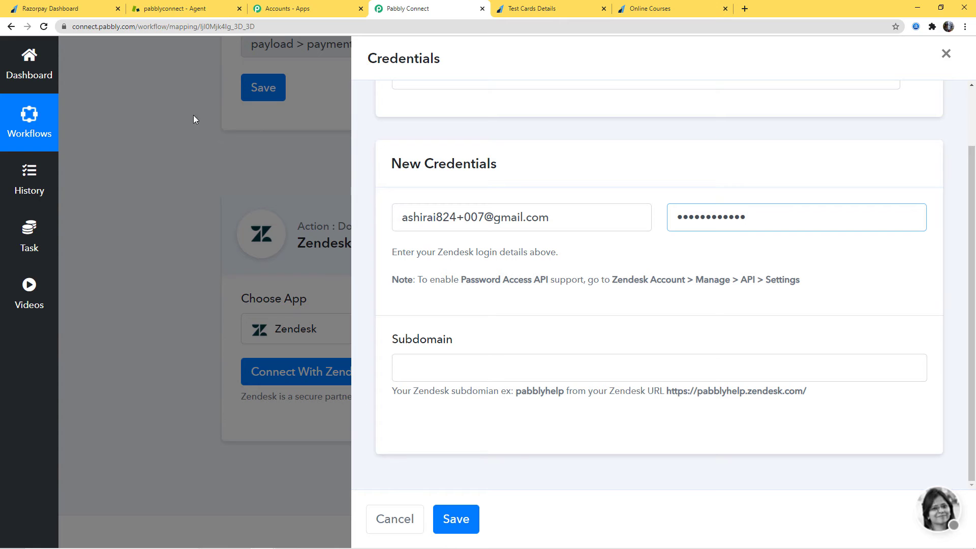
# - Copy the subdomain pabblyconnect9471 from the Zendesk web address into the credentials' Subdomain field and save the connection
pyautogui.click(175, 9)
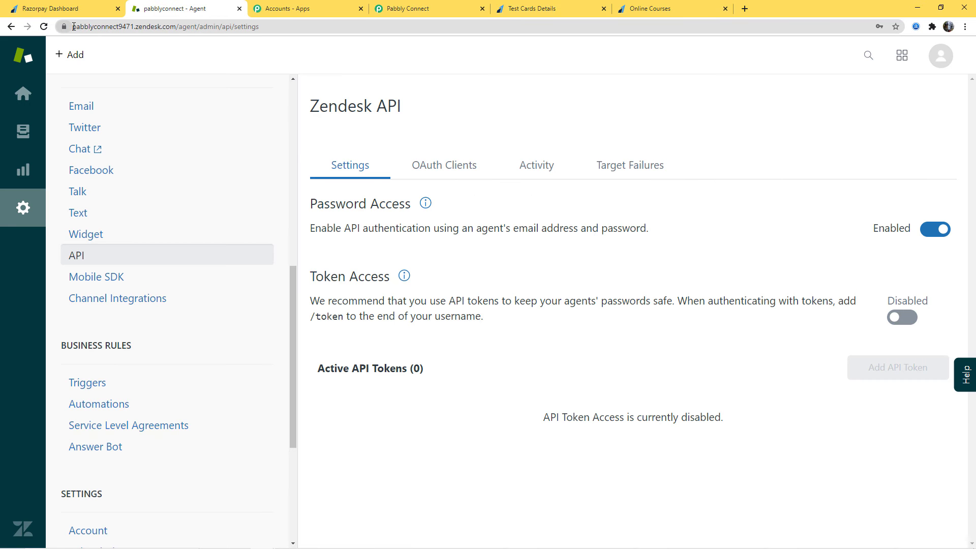
pyautogui.moveTo(74, 27); pyautogui.dragTo(135, 27)
pyautogui.hotkey('ctrl', 'c')
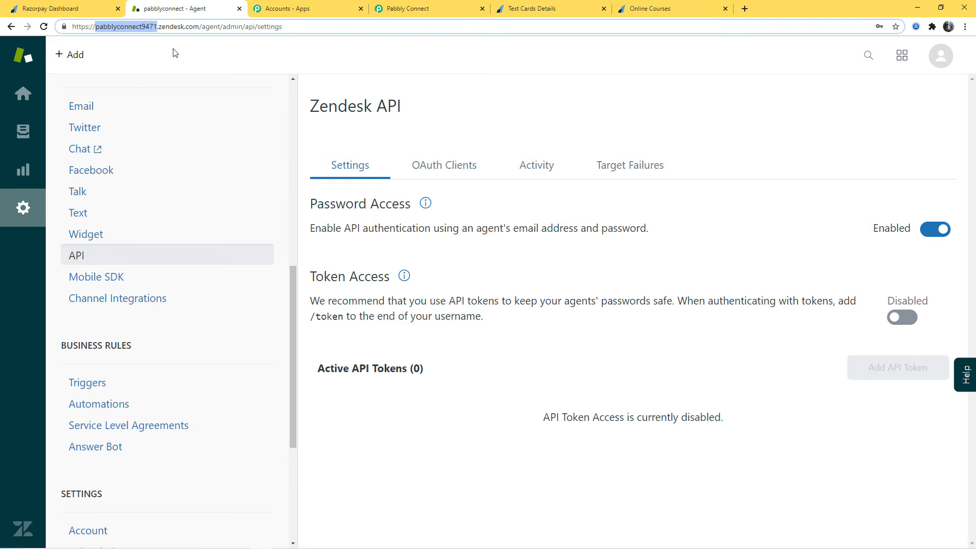
pyautogui.click(409, 8)
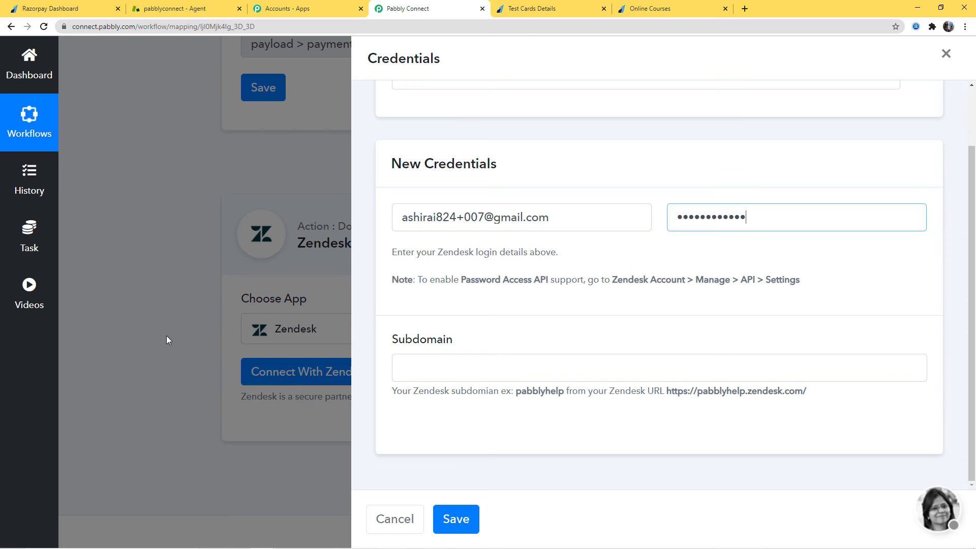
pyautogui.hotkey('ctrl', 'v')
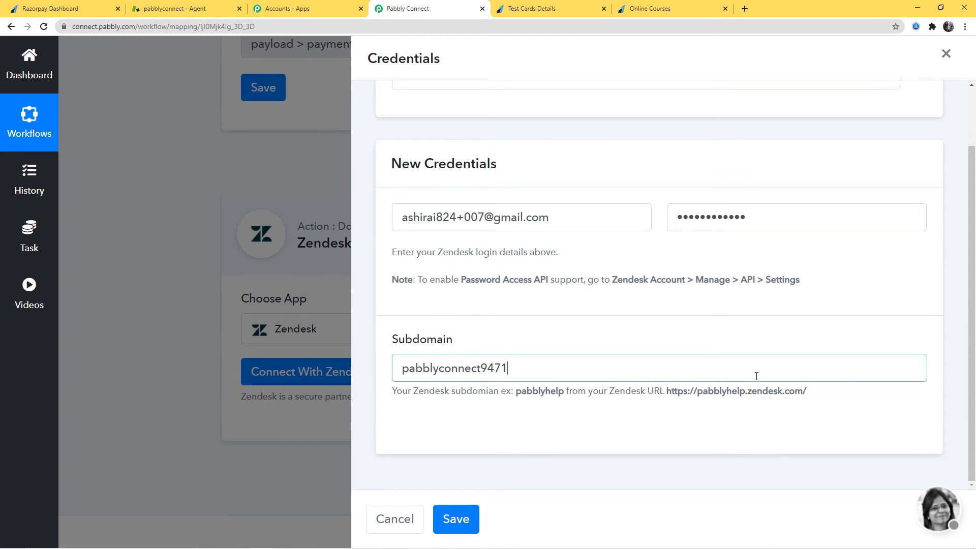
pyautogui.click(454, 523)
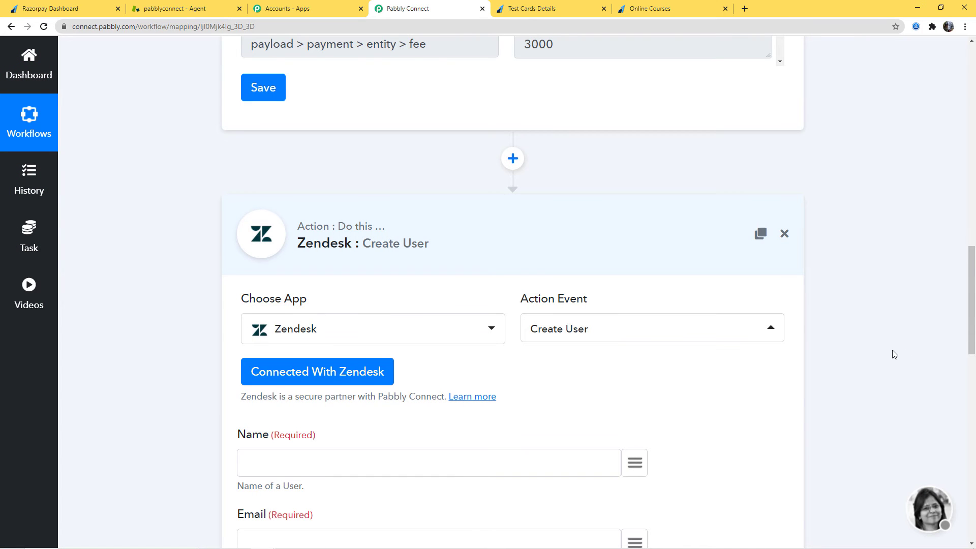
# - Map the Zendesk user's Name to the trigger's payment notes first_name and last_name values
pyautogui.scroll(-4, 893, 354)
pyautogui.scroll(-3, 893, 354)
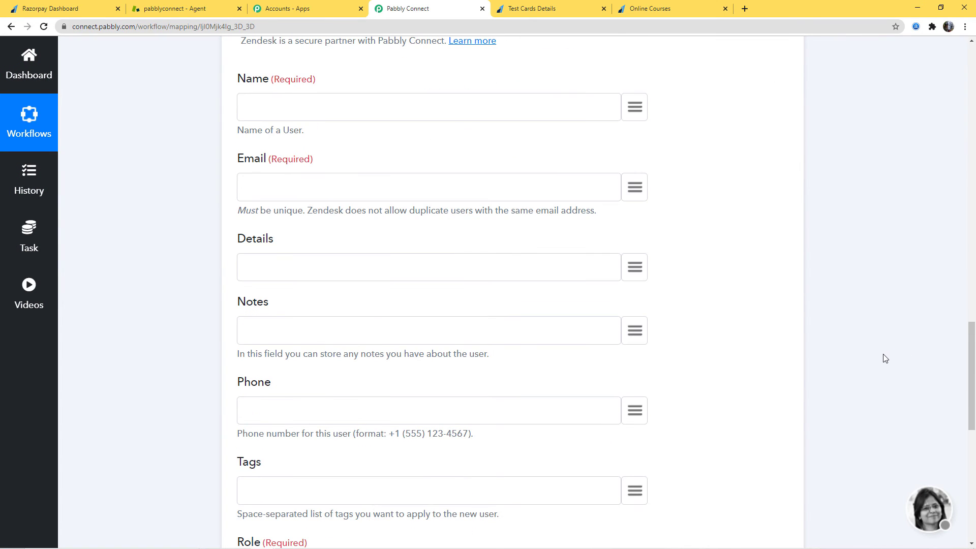
pyautogui.scroll(15, 882, 359)
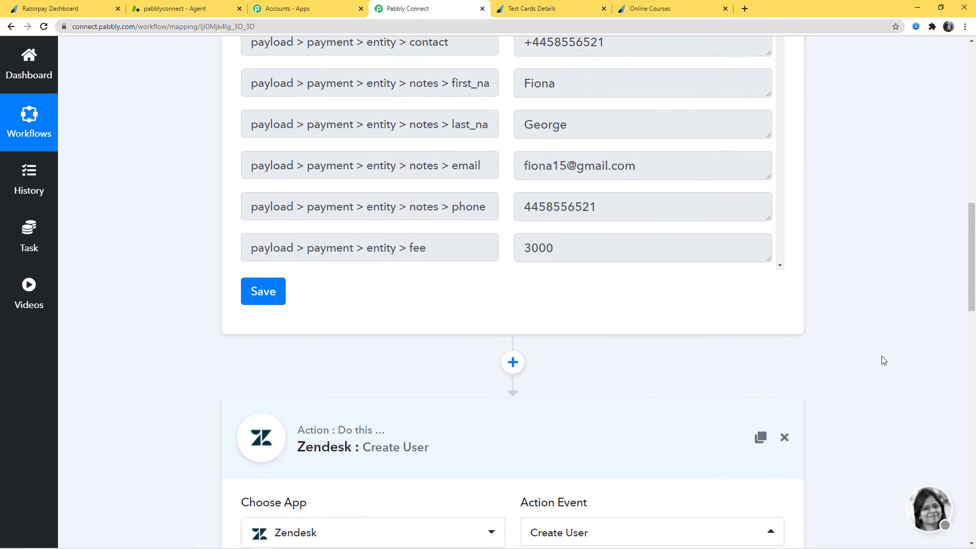
pyautogui.scroll(-13, 893, 356)
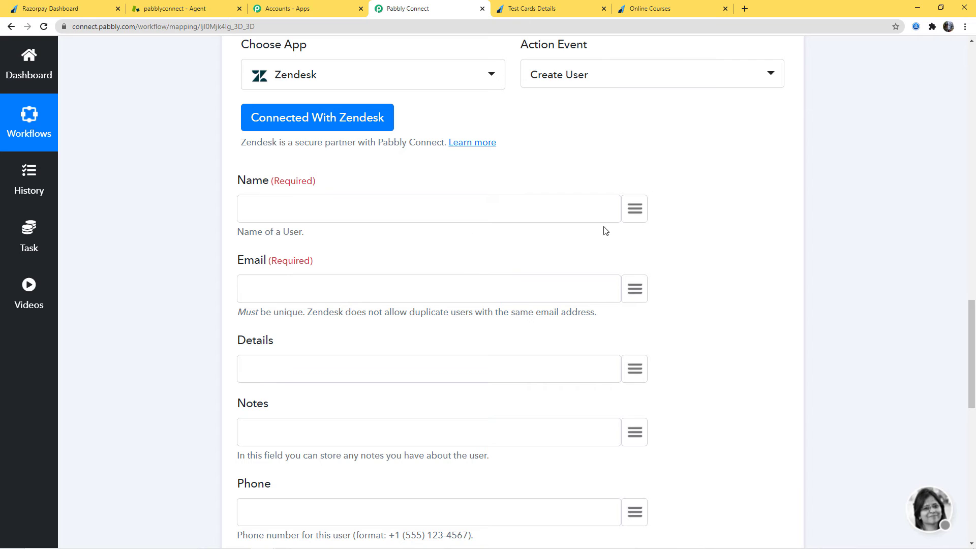
pyautogui.click(632, 210)
pyautogui.write('nam')
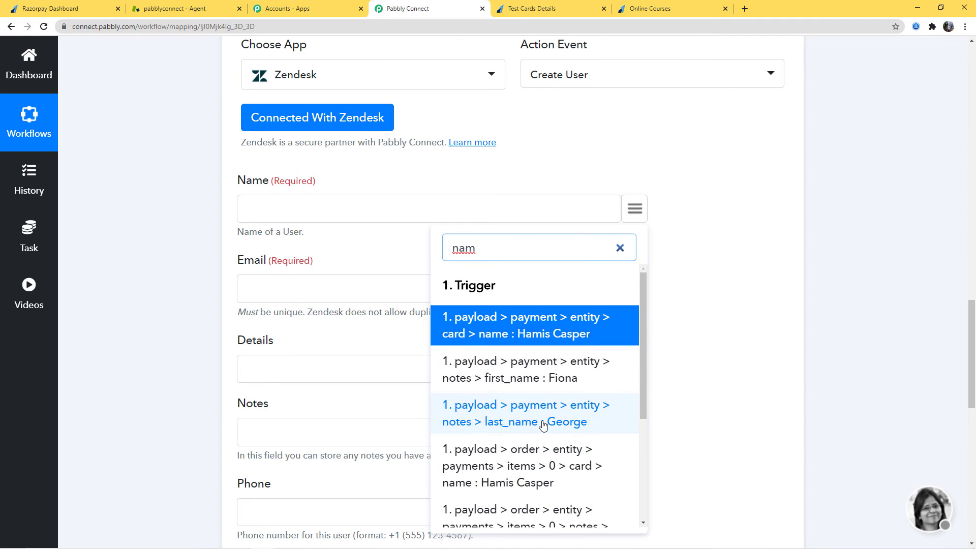
pyautogui.scroll(-1, 544, 403)
pyautogui.click(554, 326)
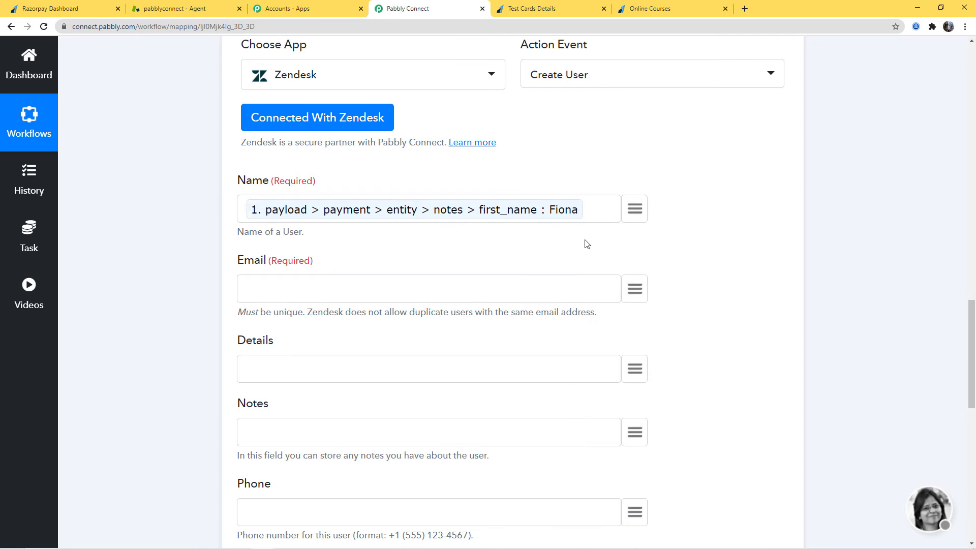
pyautogui.click(634, 210)
pyautogui.write('las')
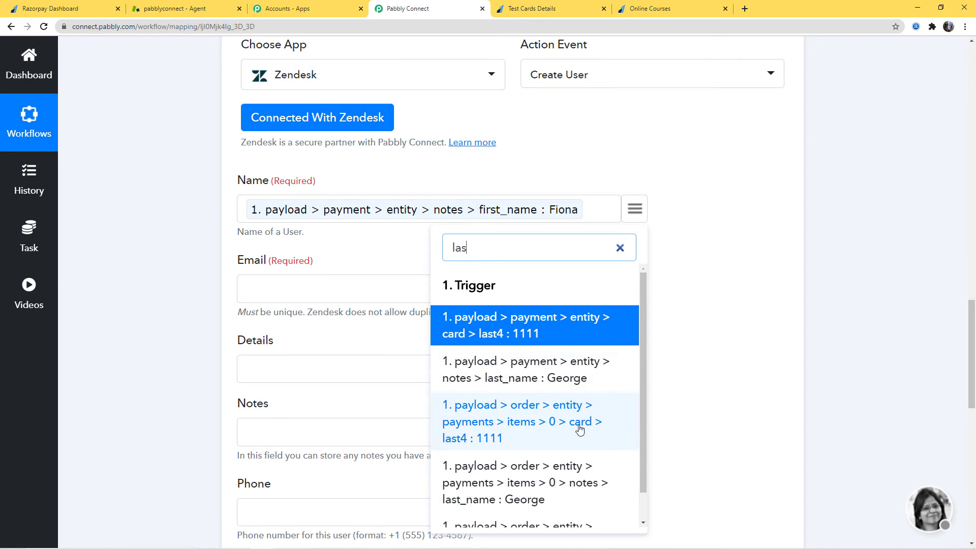
pyautogui.click(567, 377)
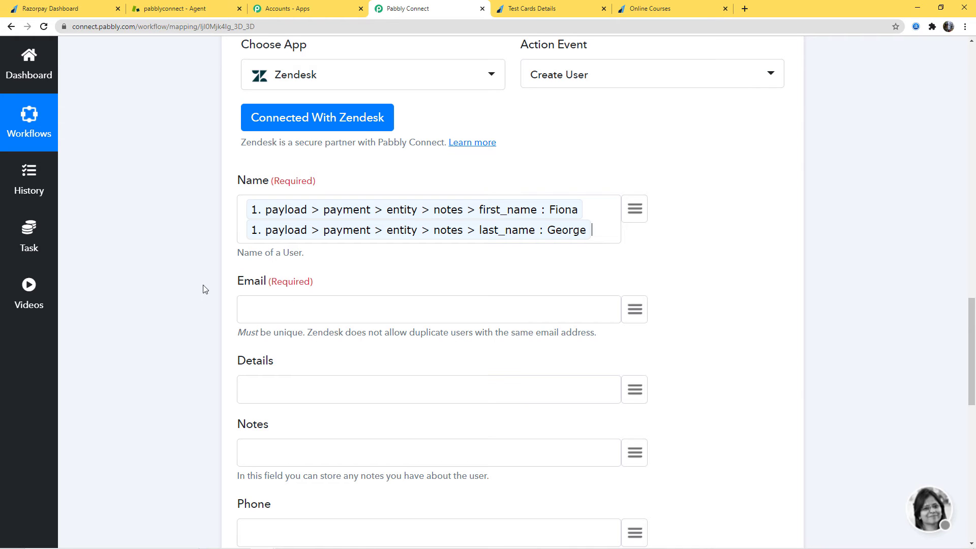
# - Map the Zendesk user's Email to the trigger's payload > payment > entity > email value
pyautogui.click(634, 311)
pyautogui.write('ema')
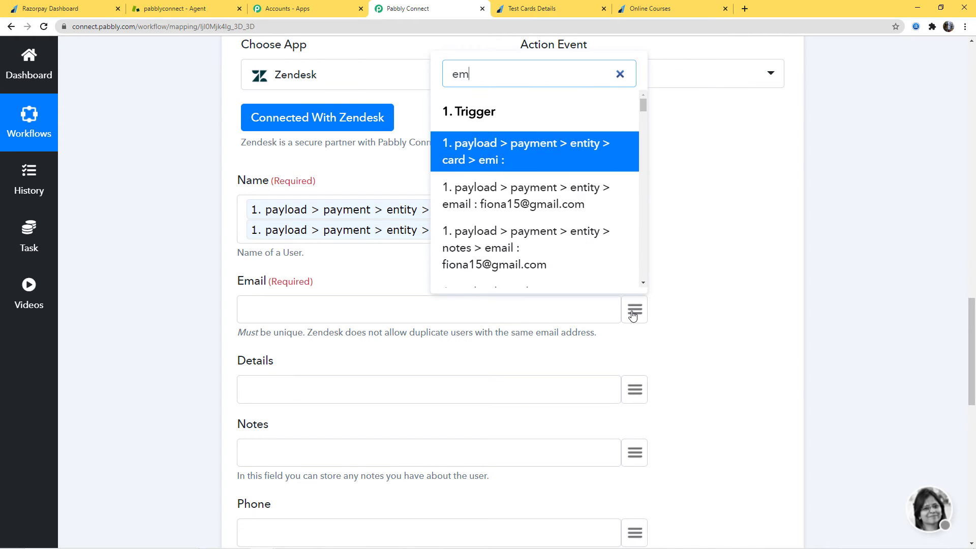
pyautogui.click(523, 192)
pyautogui.scroll(-3, 725, 374)
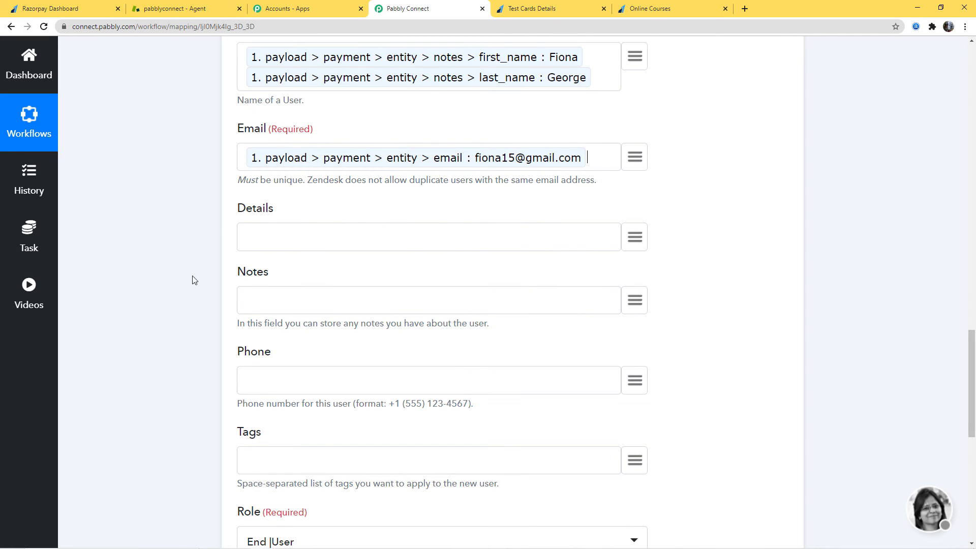
# - Set the Zendesk user's Notes to "Razorpay to Zendesk Integration"
pyautogui.click(307, 311)
pyautogui.write('Razorpay to Zendesk Integration')
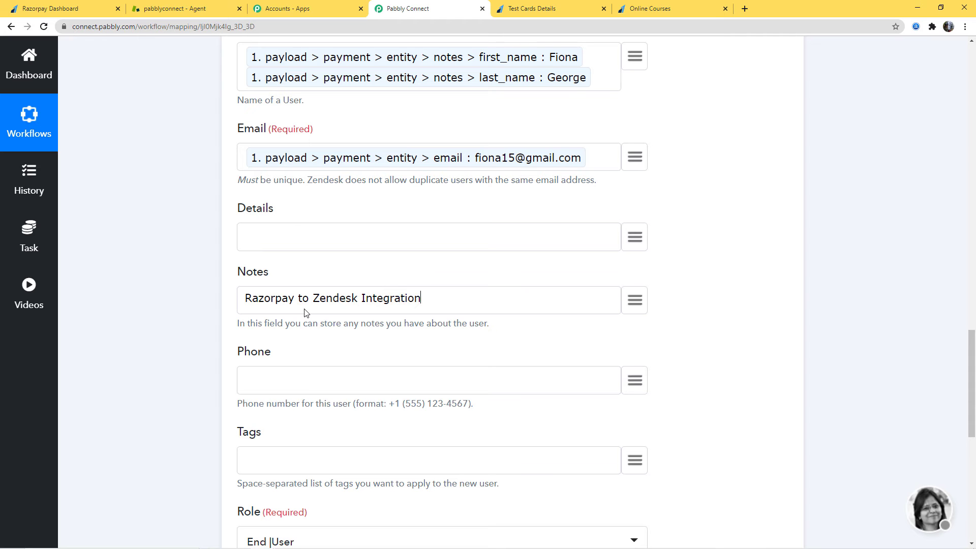
# - Map the Zendesk user's Phone to the trigger's payload > payment > entity > notes > phone value
pyautogui.scroll(-1, 725, 266)
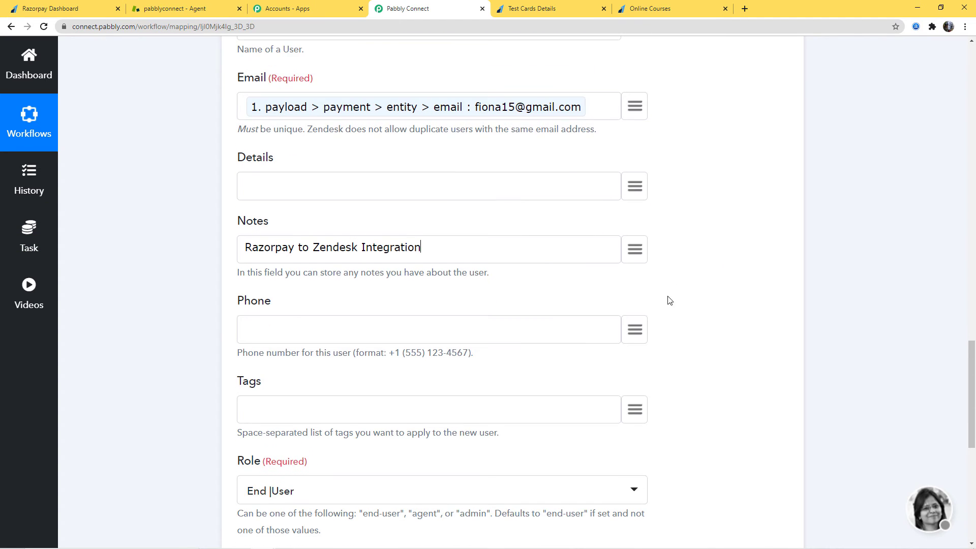
pyautogui.click(639, 337)
pyautogui.write('pho')
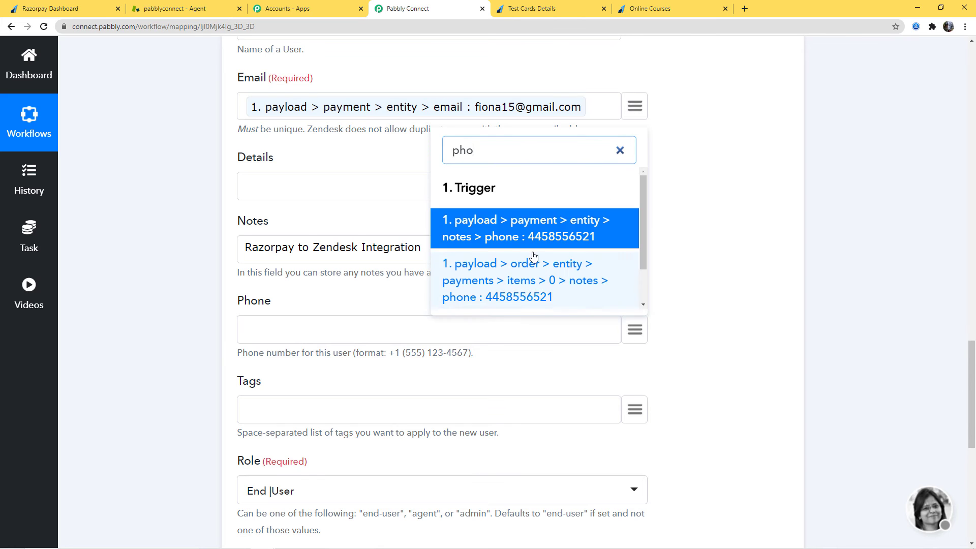
pyautogui.click(544, 234)
# - Switch to Zendesk to look up the popular tags in the admin settings, and return to the Pabbly Connect workflow
pyautogui.scroll(-2, 743, 294)
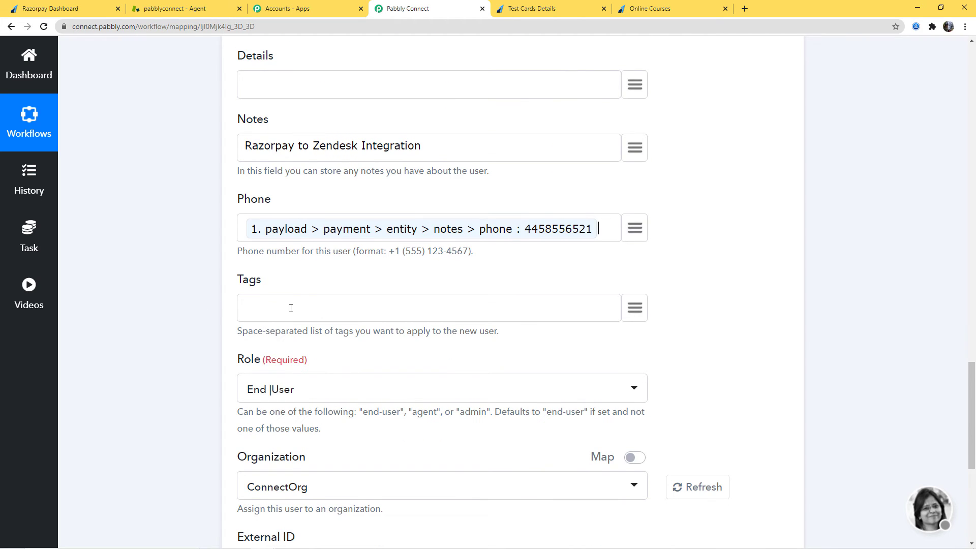
pyautogui.click(197, 9)
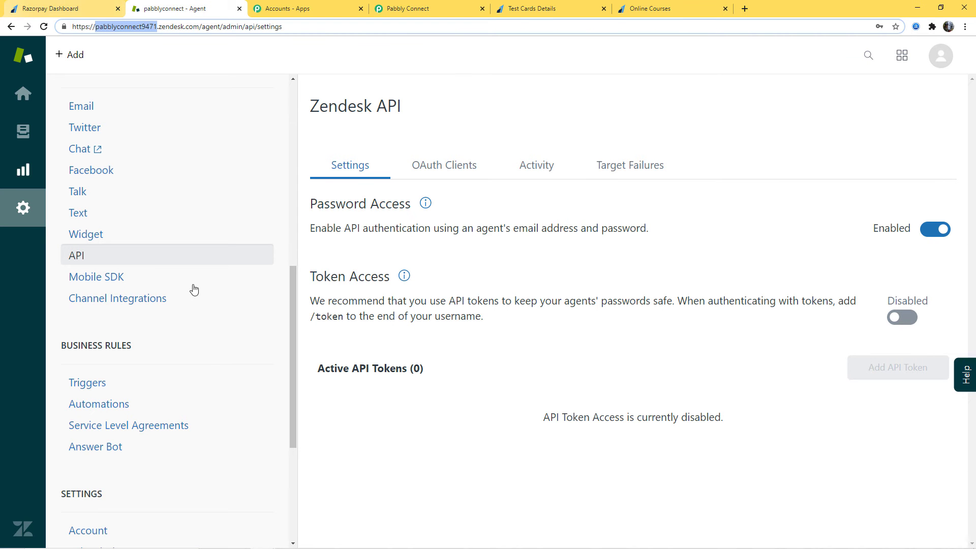
pyautogui.scroll(5, 226, 351)
pyautogui.click(85, 215)
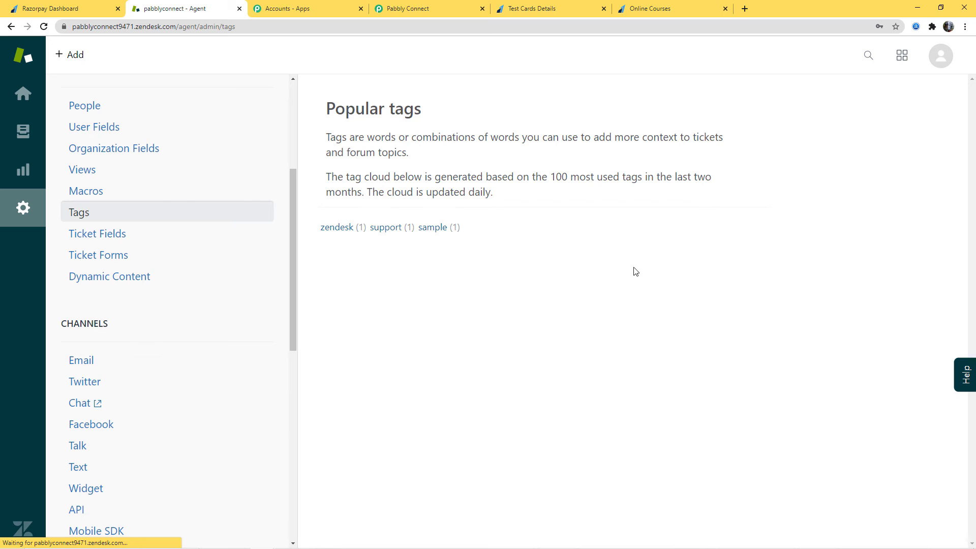
pyautogui.click(433, 15)
# - Review the Role, Organization and Verified settings, and save the Zendesk action while sending a test request
pyautogui.scroll(-3, 337, 235)
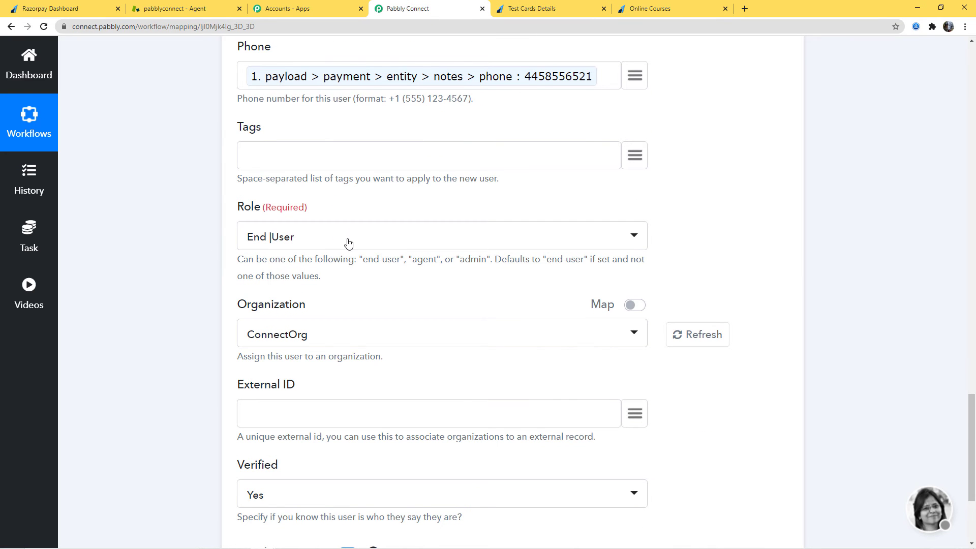
pyautogui.scroll(-2, 718, 240)
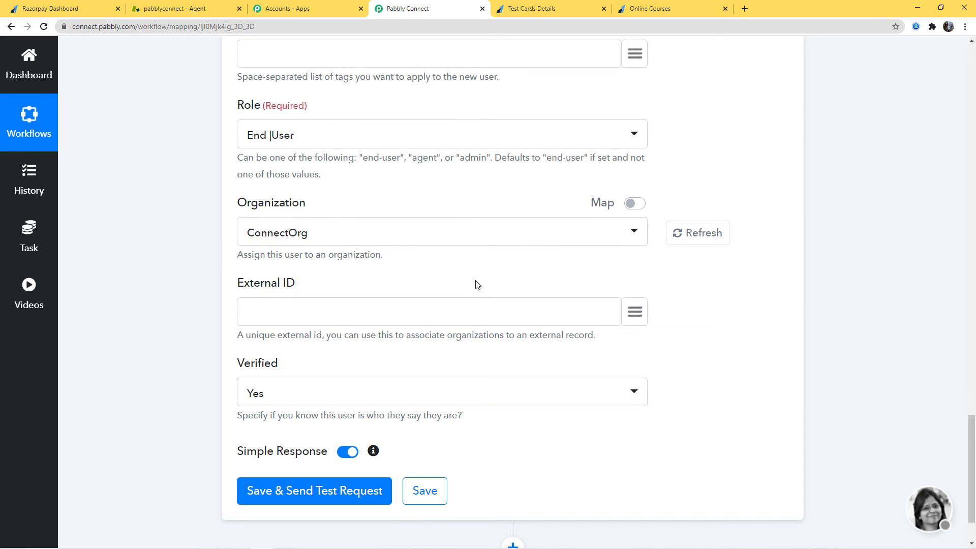
pyautogui.scroll(-2, 474, 281)
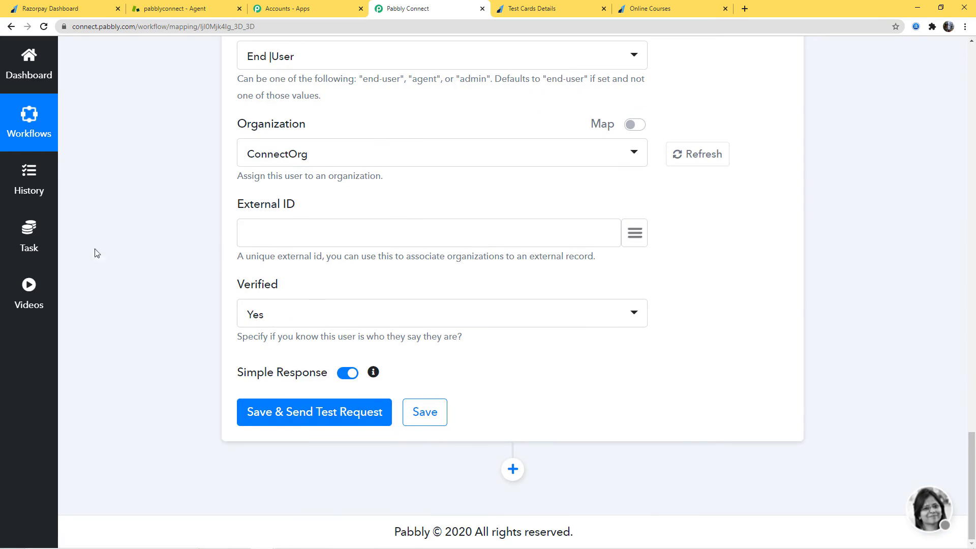
pyautogui.click(319, 412)
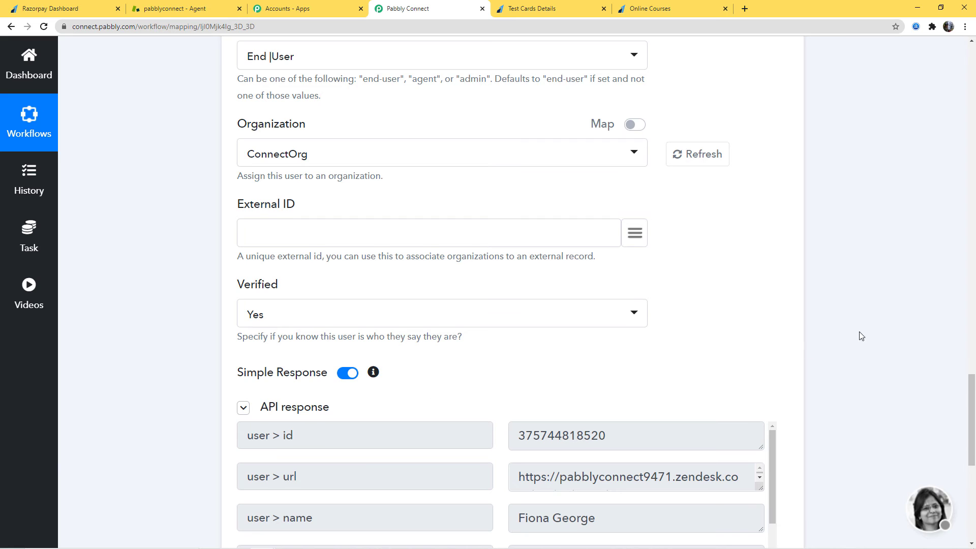
# - Review the user fields in the action's API response and save the Zendesk action
pyautogui.scroll(-2, 866, 336)
pyautogui.scroll(-3, 869, 338)
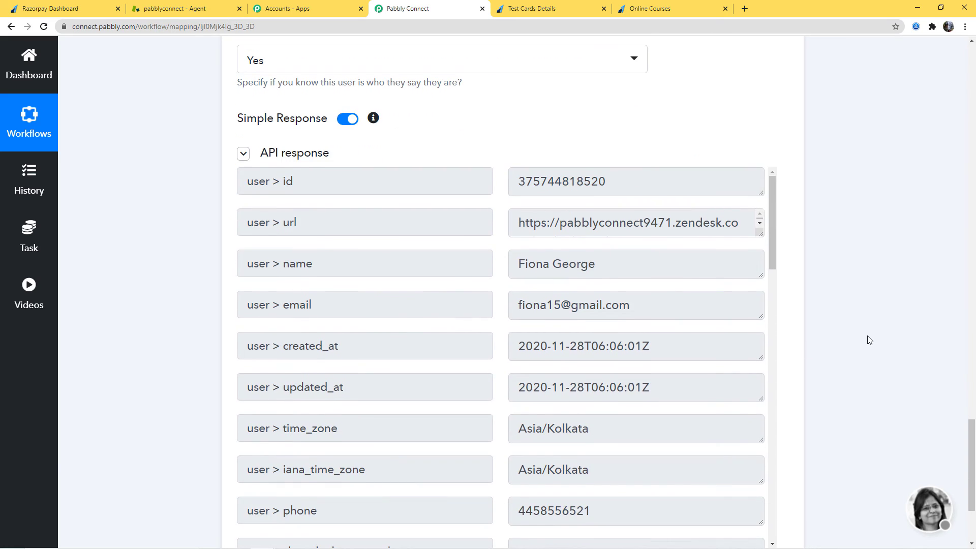
pyautogui.scroll(-2, 865, 337)
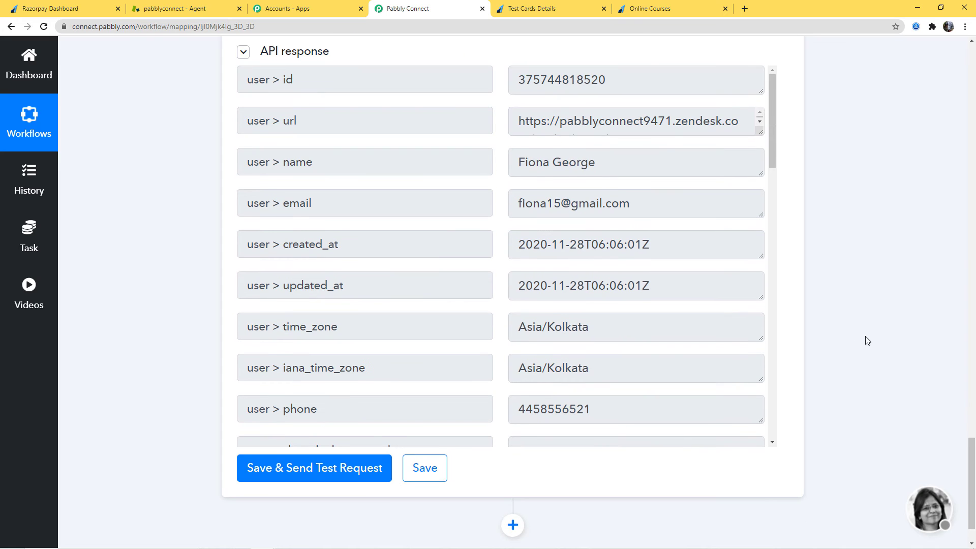
pyautogui.click(438, 482)
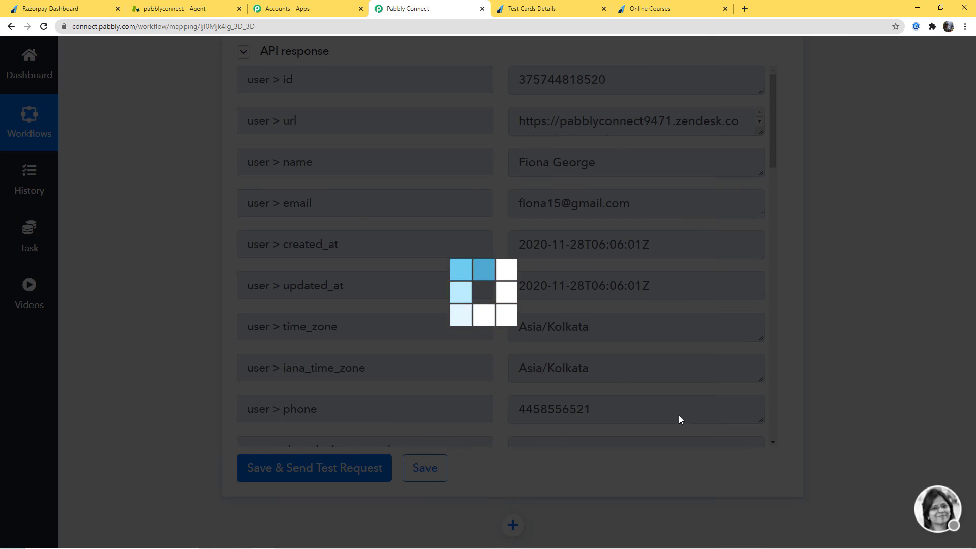
pyautogui.click(864, 299)
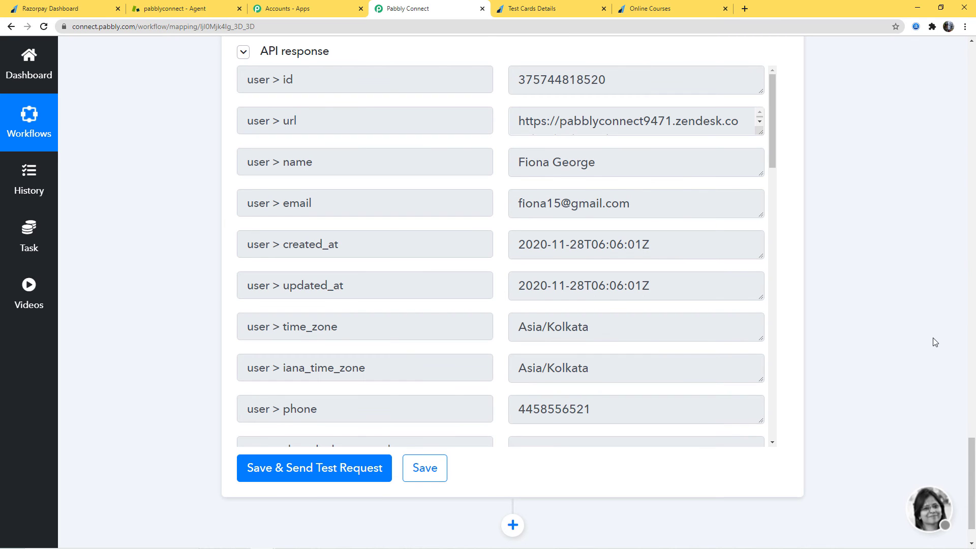
# - Switch to Zendesk and open the newly created user's profile from the People list to check the details
pyautogui.click(192, 6)
pyautogui.scroll(-2, 161, 122)
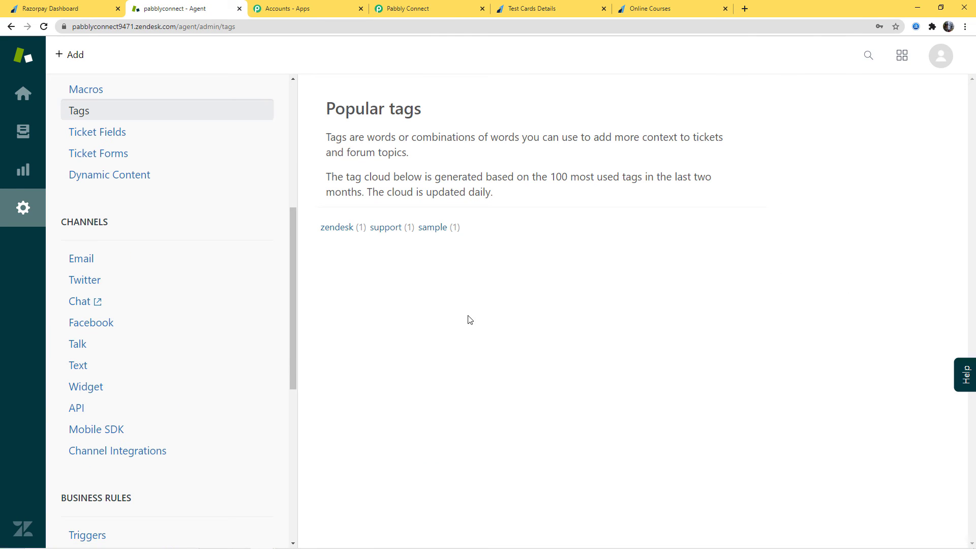
pyautogui.scroll(6, 226, 302)
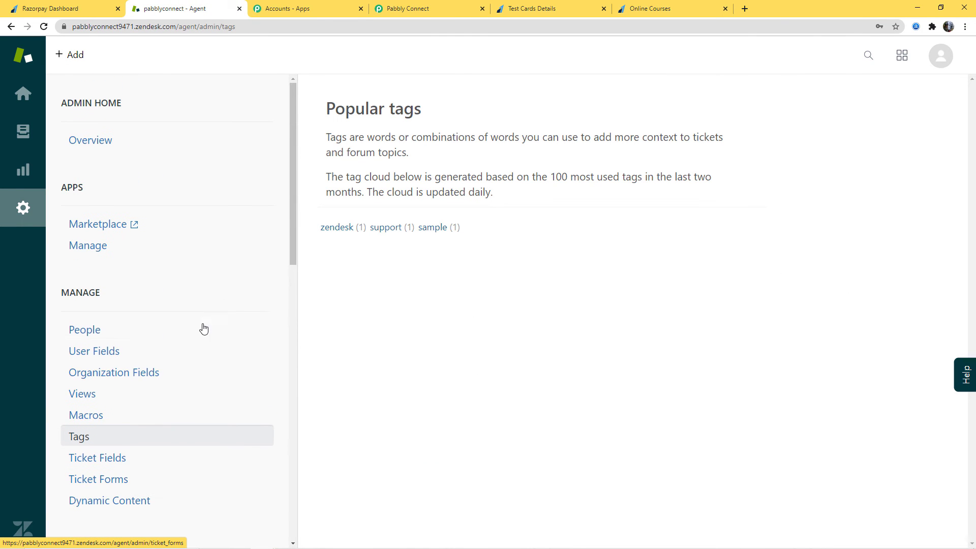
pyautogui.click(85, 335)
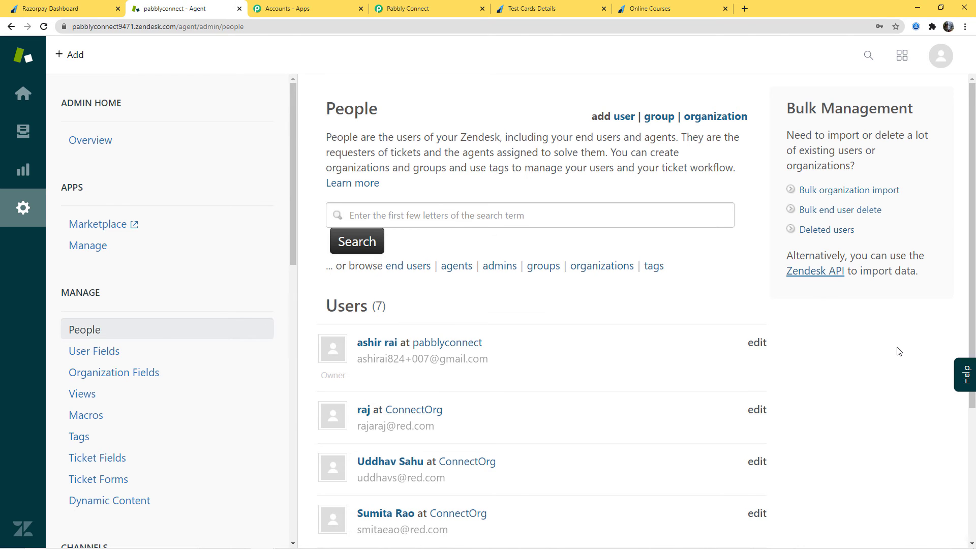
pyautogui.scroll(-4, 896, 349)
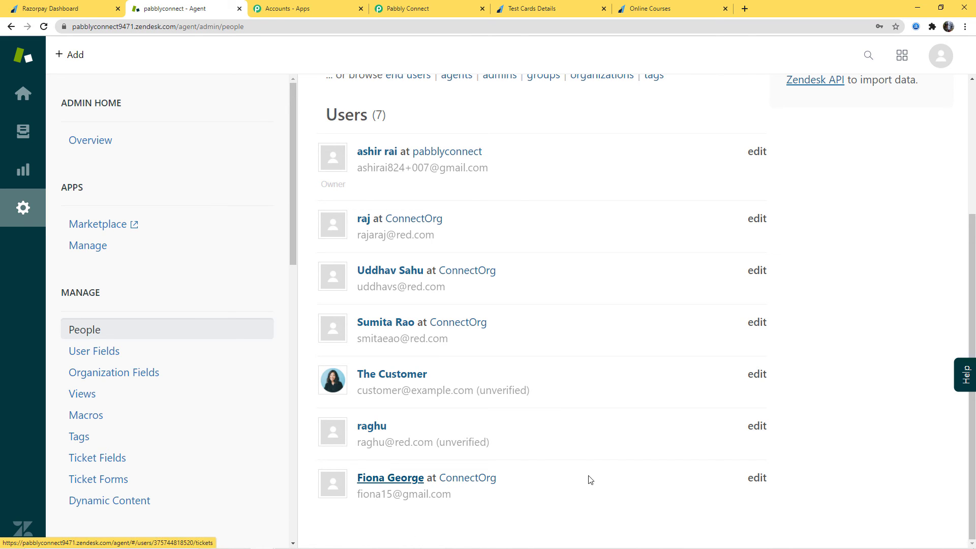
pyautogui.click(383, 479)
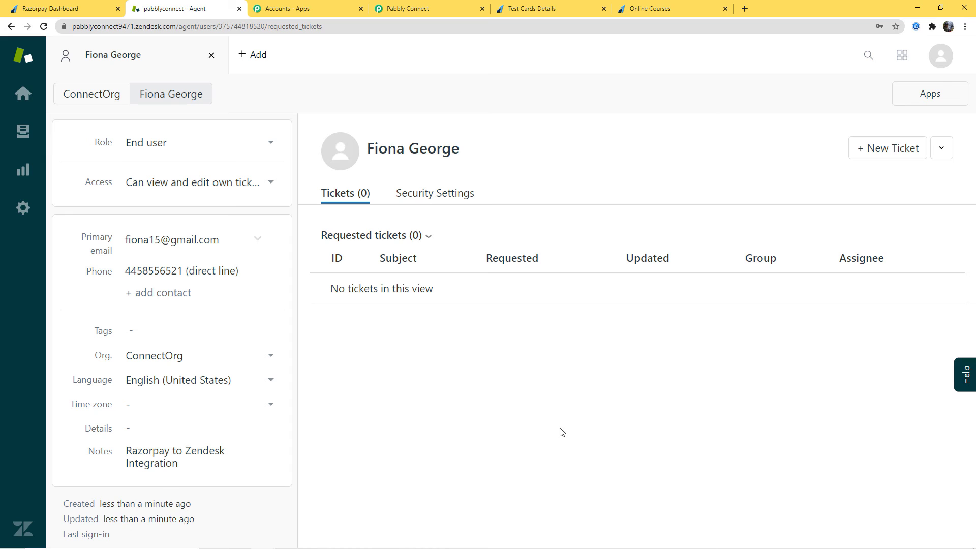
# - Switch to the Razorpay Online Courses payment page and enter a new customer's first and last name
pyautogui.click(45, 10)
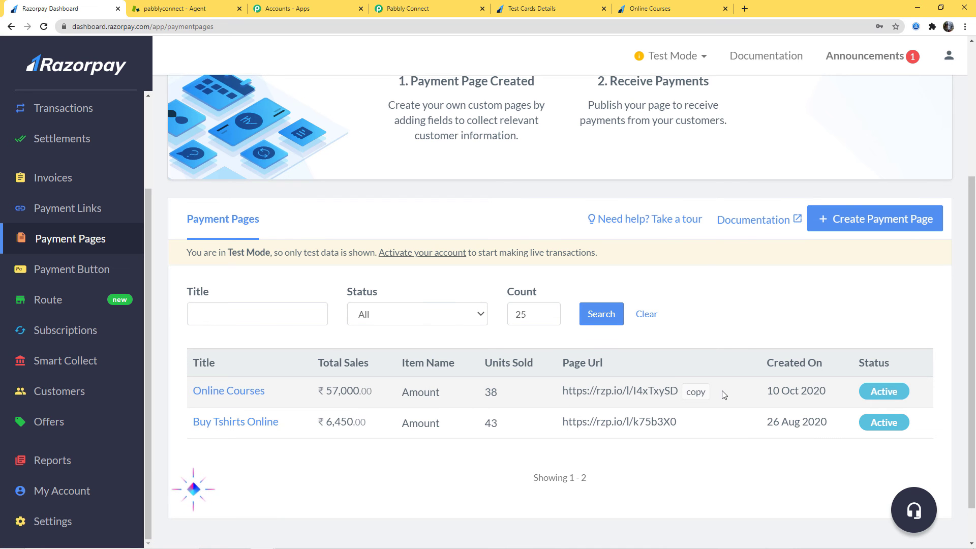
pyautogui.click(676, 8)
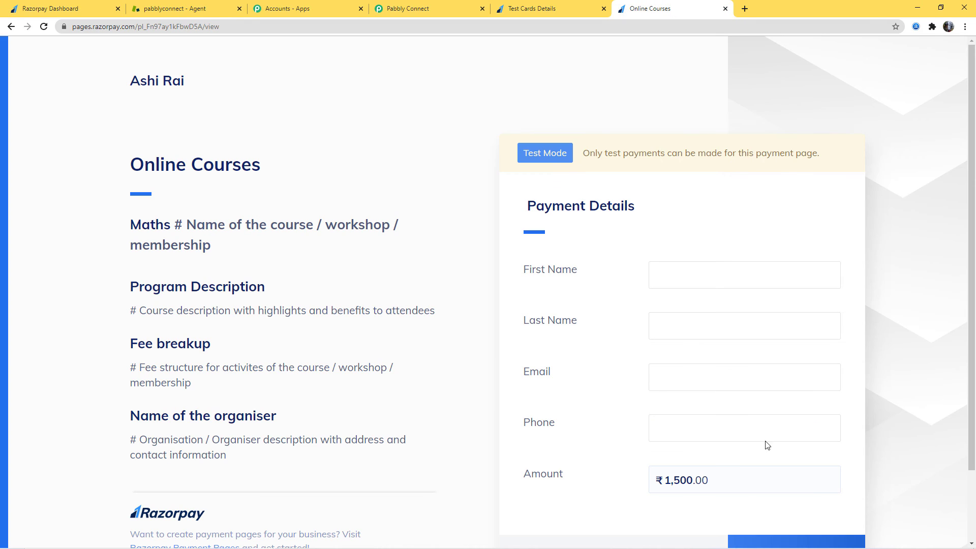
pyautogui.click(665, 277)
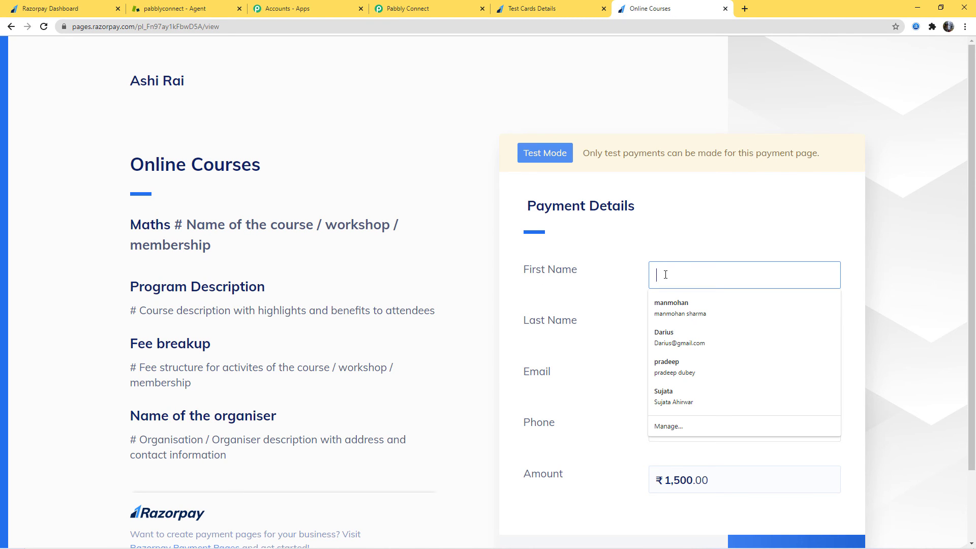
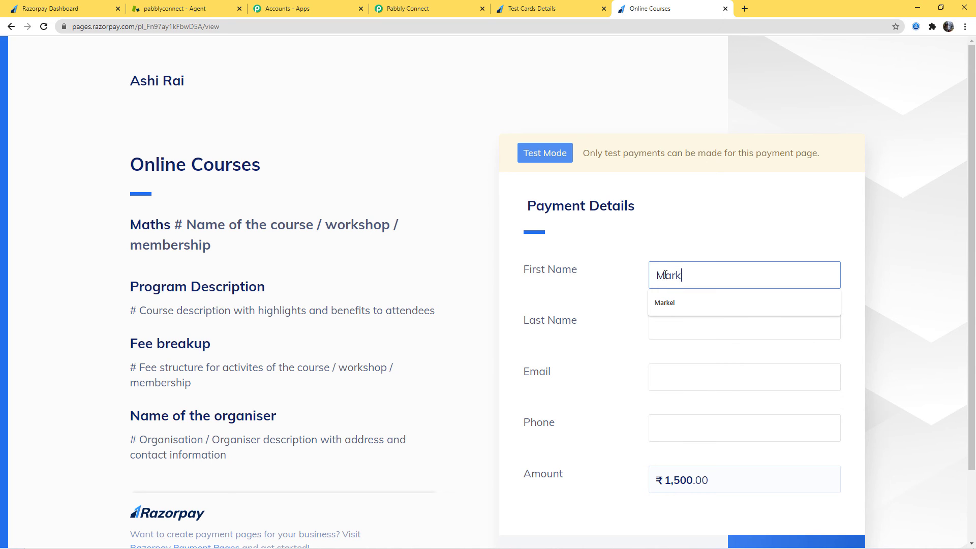
pyautogui.click(679, 328)
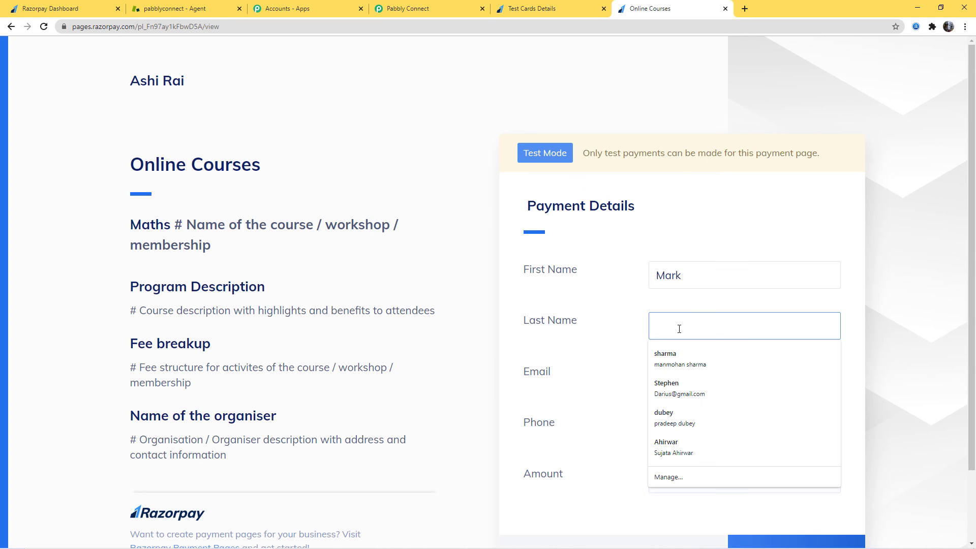
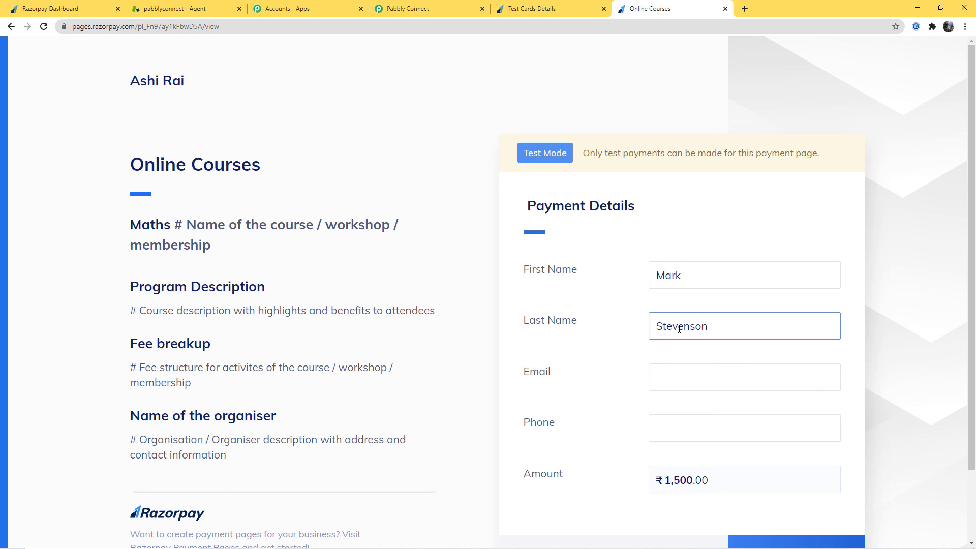
# - Fill in the customer's email and phone number in the Online Courses payment details
pyautogui.click(680, 380)
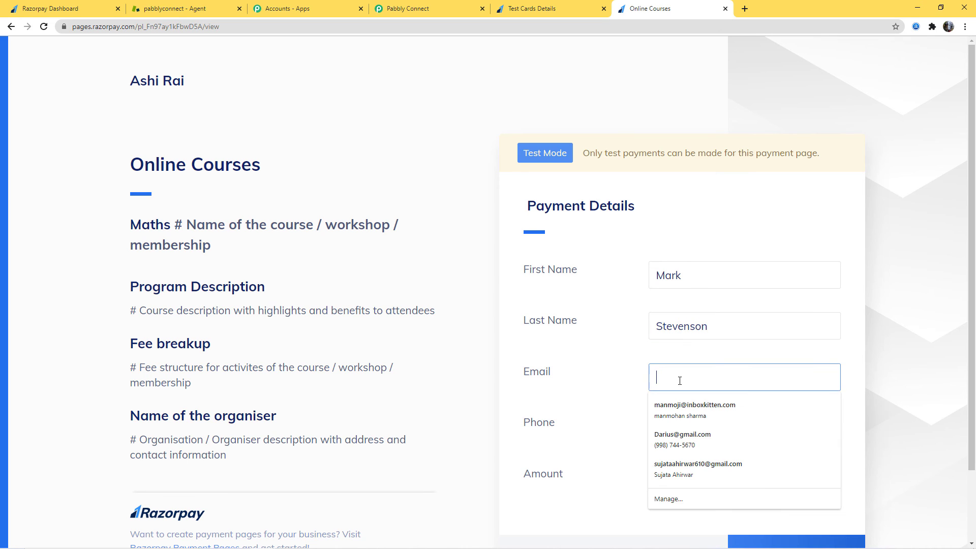
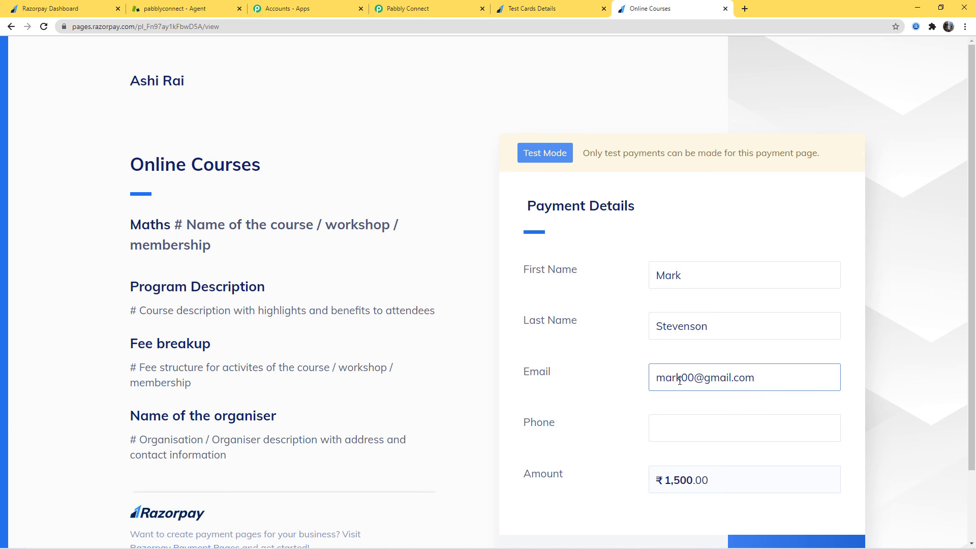
pyautogui.click(689, 426)
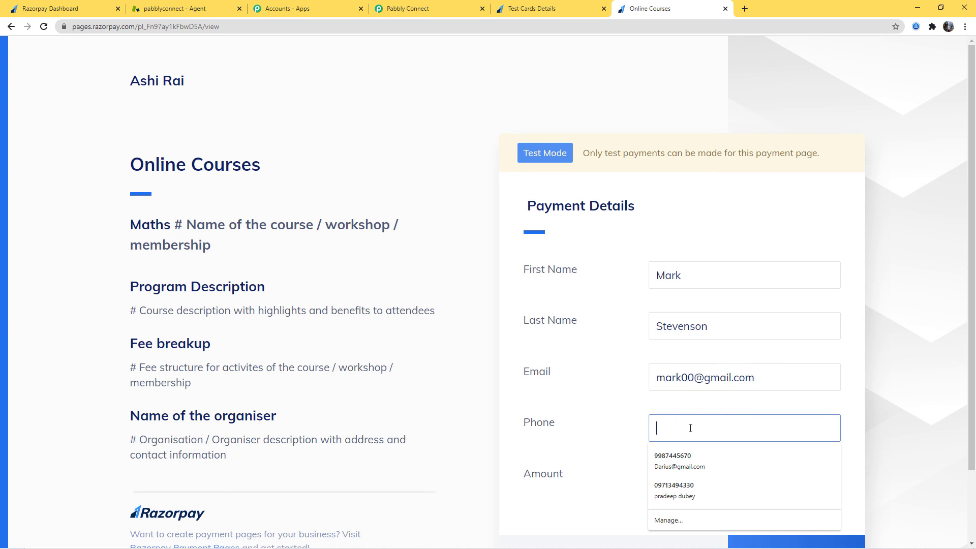
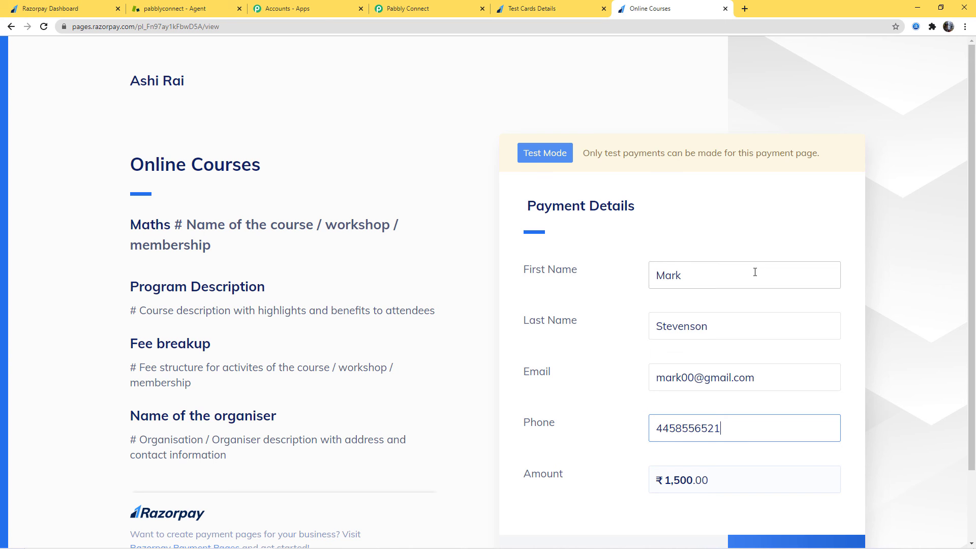
# - Proceed to pay the ₹1,500 for the Online Courses order and choose Card as the payment method
pyautogui.scroll(-2, 753, 273)
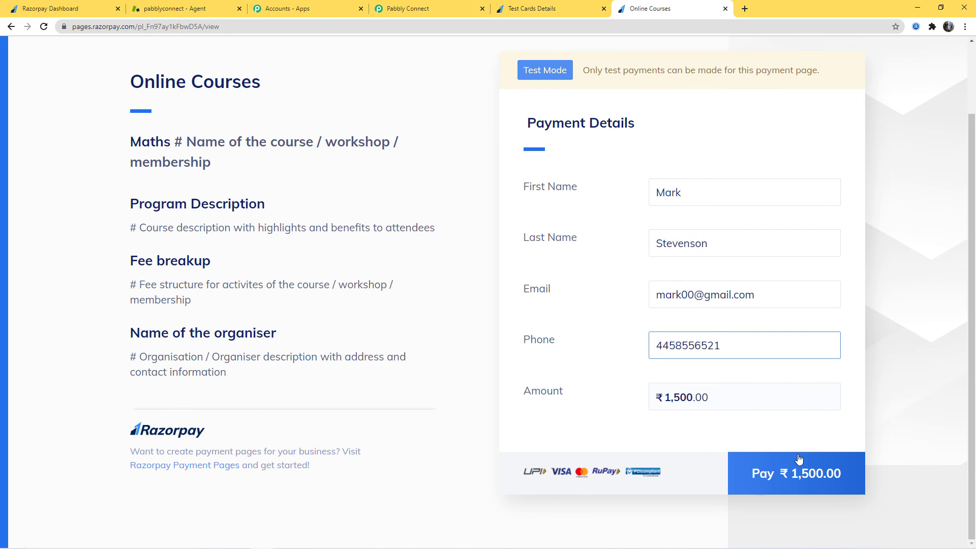
pyautogui.click(776, 478)
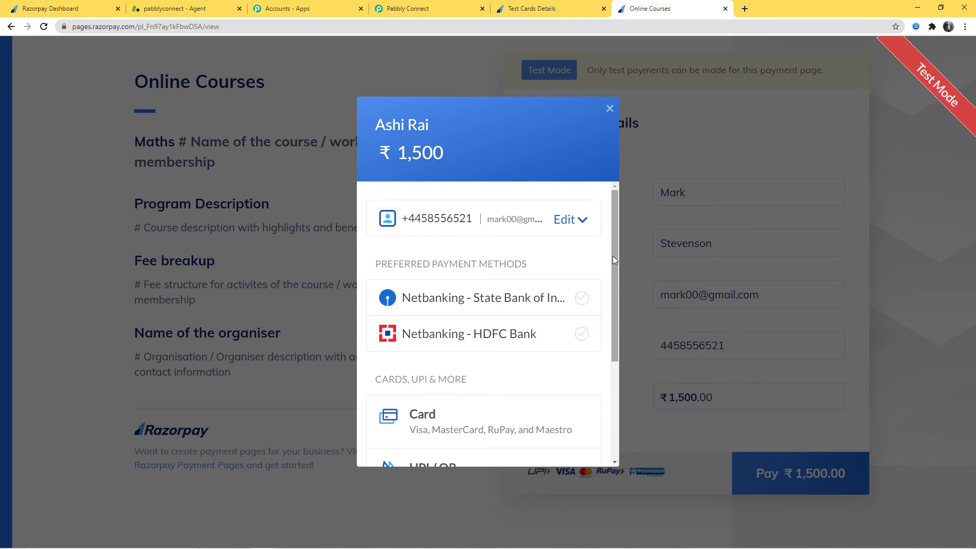
pyautogui.moveTo(612, 255)
pyautogui.mouseDown()
pyautogui.moveTo(612, 361)
pyautogui.moveTo(620, 260)
pyautogui.mouseUp()
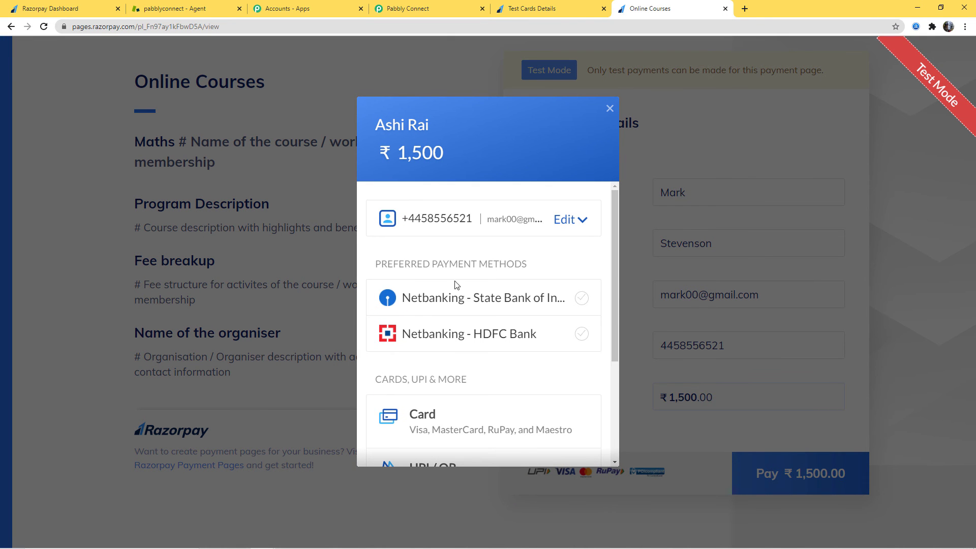
pyautogui.scroll(-1, 513, 381)
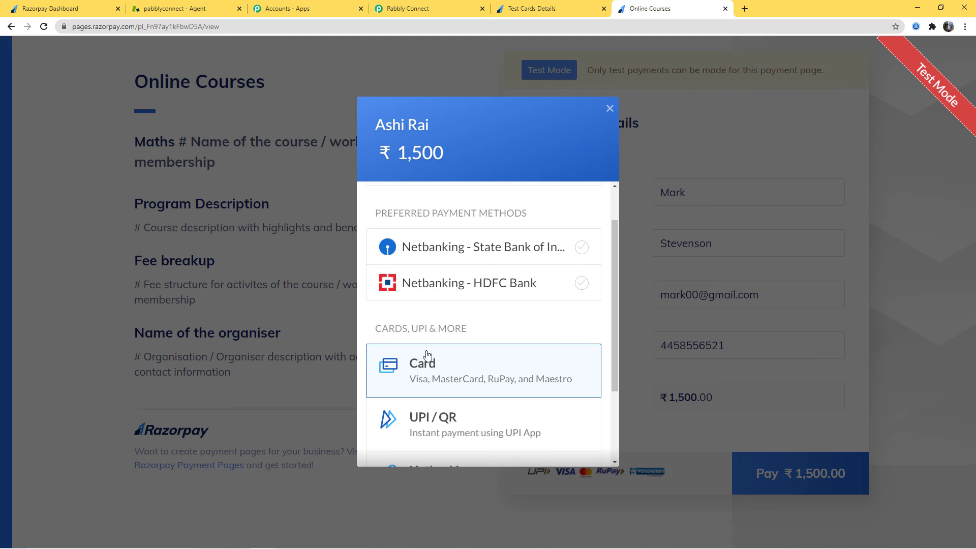
pyautogui.click(427, 373)
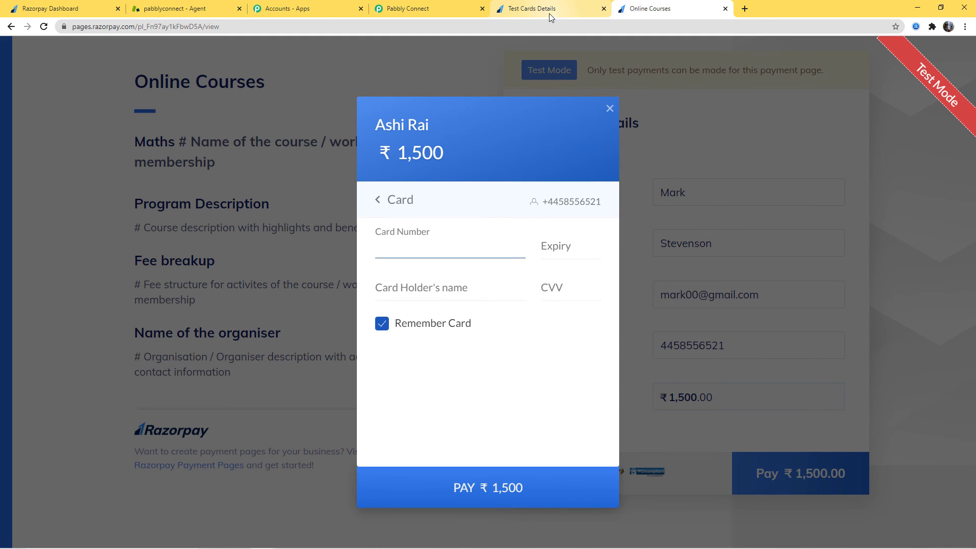
# - Copy the domestic Visa test card number from the Razorpay Test Cards Details page
pyautogui.click(547, 13)
pyautogui.moveTo(490, 232); pyautogui.dragTo(367, 257)
pyautogui.rightClick(376, 240)
pyautogui.click(402, 249)
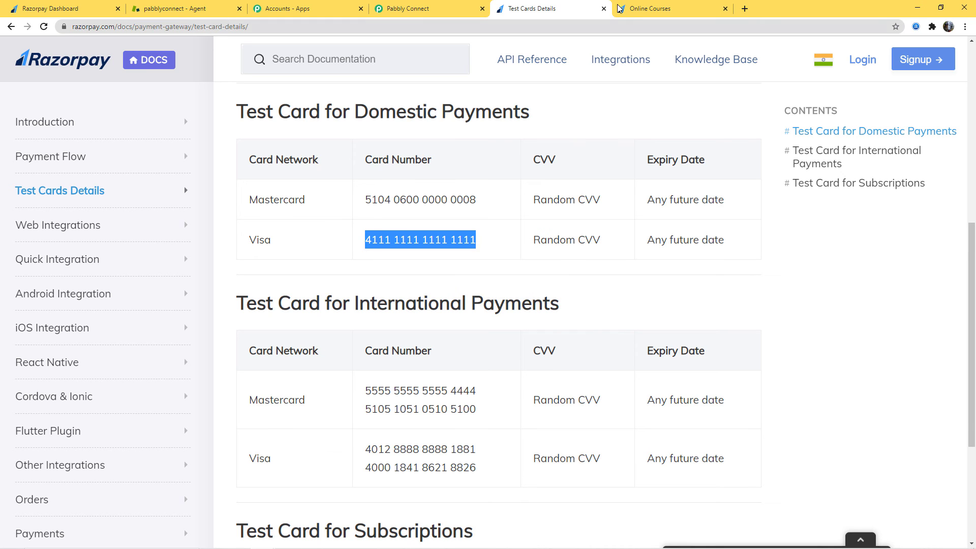
# - Return to the Online Courses payment and enter the copied test card number, expiry 03/35, the card holder's name and the CVV
pyautogui.click(661, 9)
pyautogui.hotkey('ctrl', 'v')
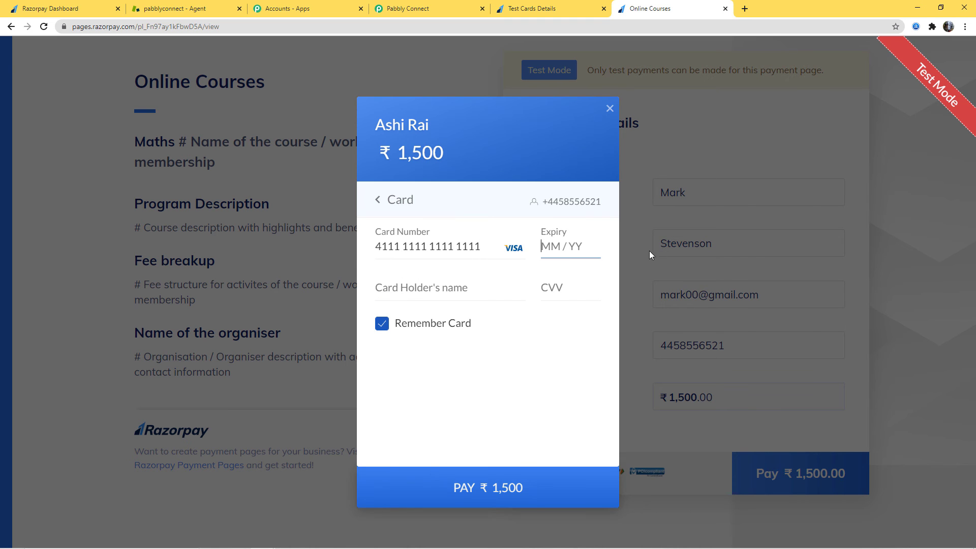
pyautogui.write('0335')
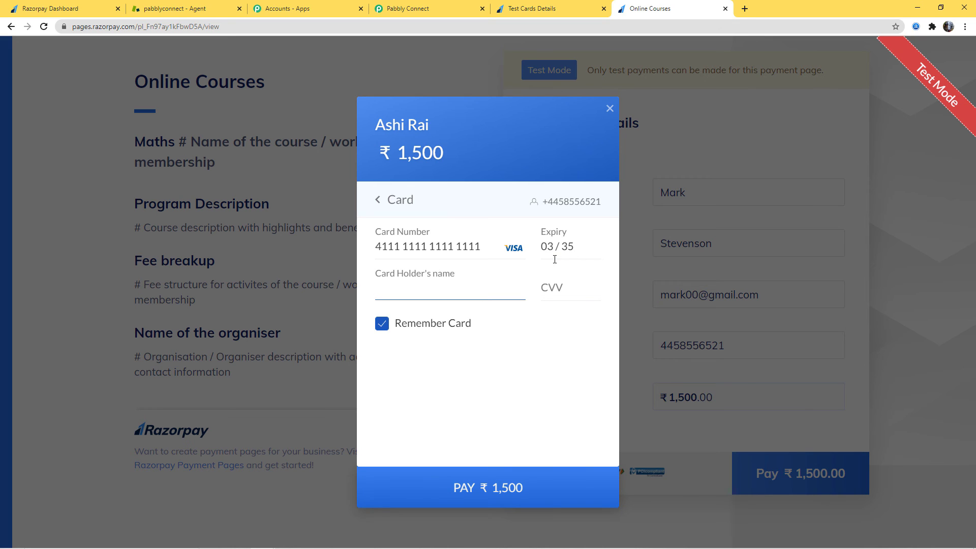
pyautogui.write('Mark')
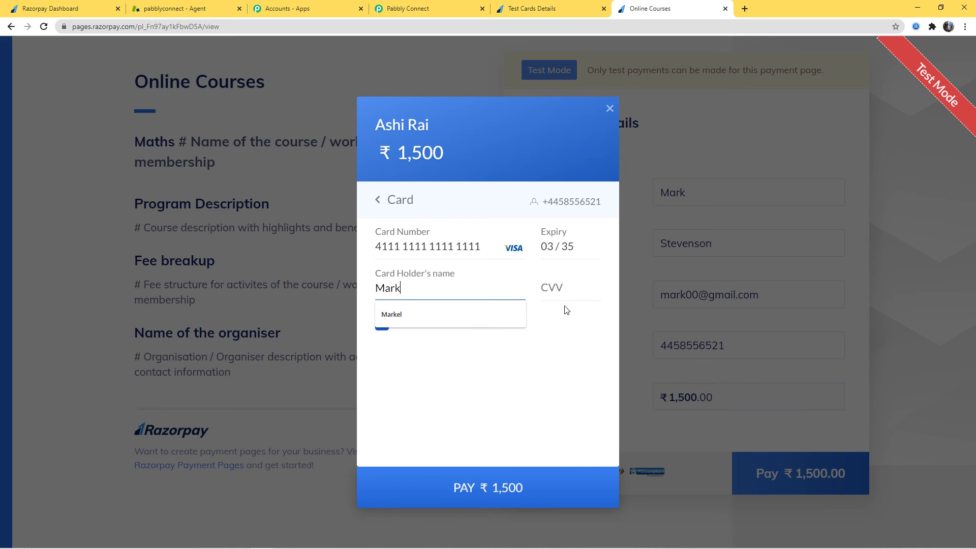
pyautogui.click(563, 291)
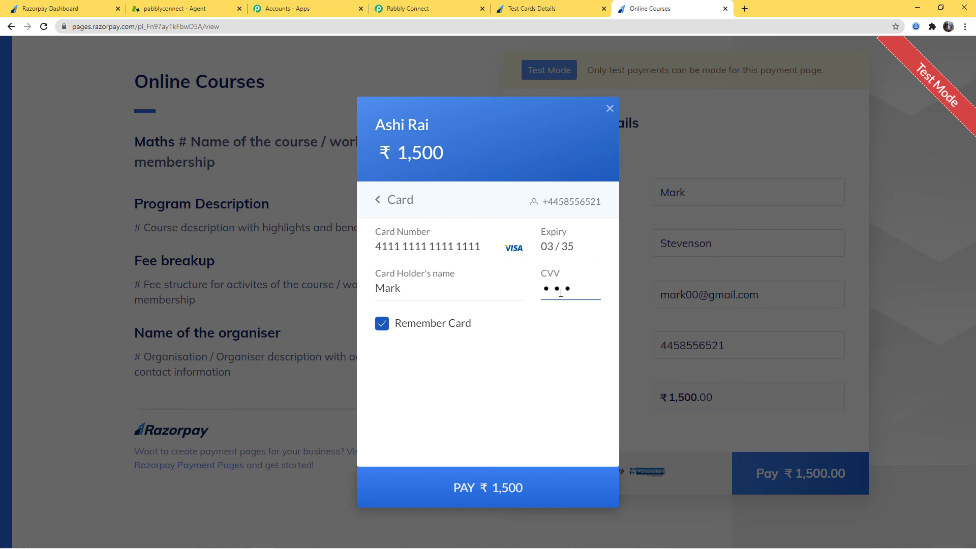
# - Pay the ₹1,500 without saving the card and choose Success on the Razorpay demo bank page
pyautogui.click(474, 499)
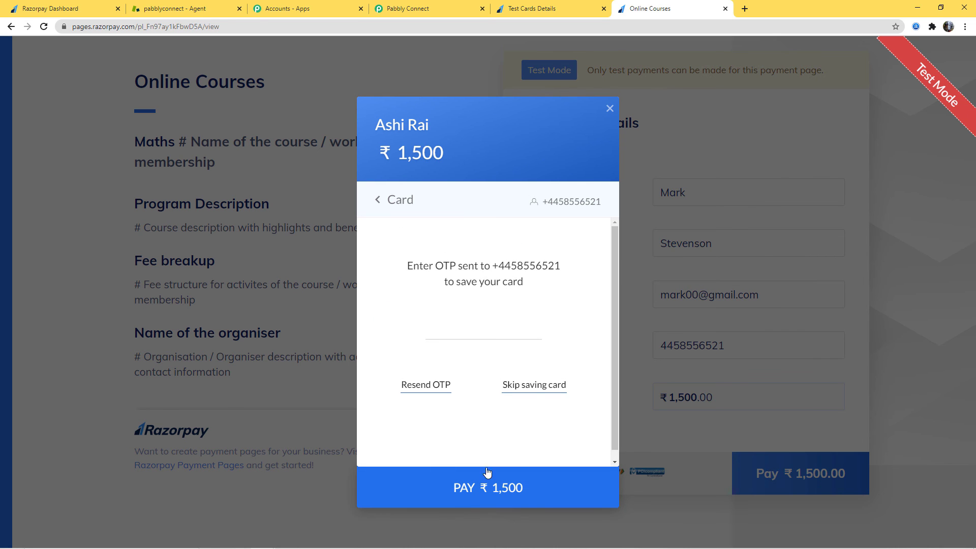
pyautogui.click(508, 386)
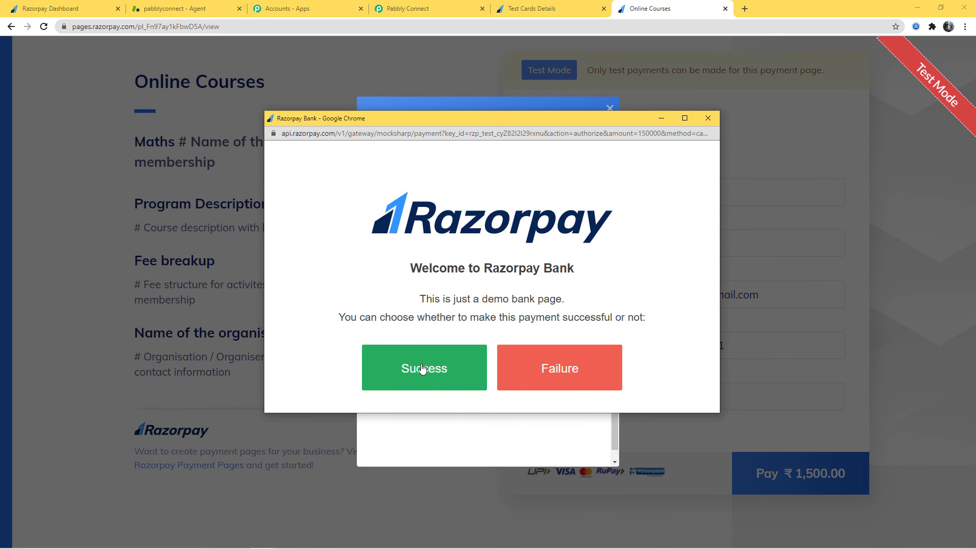
pyautogui.click(425, 370)
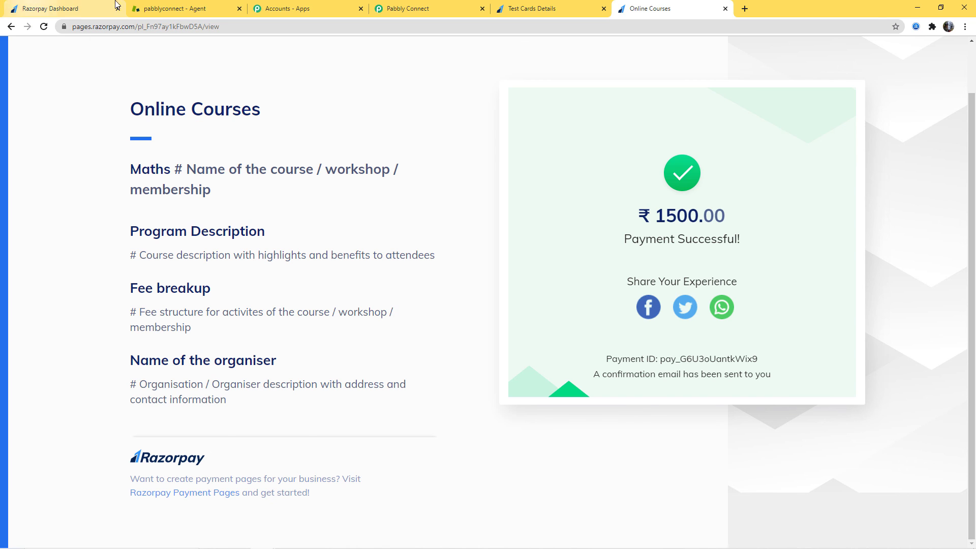
# - Switch to Zendesk, reload the People list and open the new customer's user profile to check the synced details
pyautogui.click(177, 10)
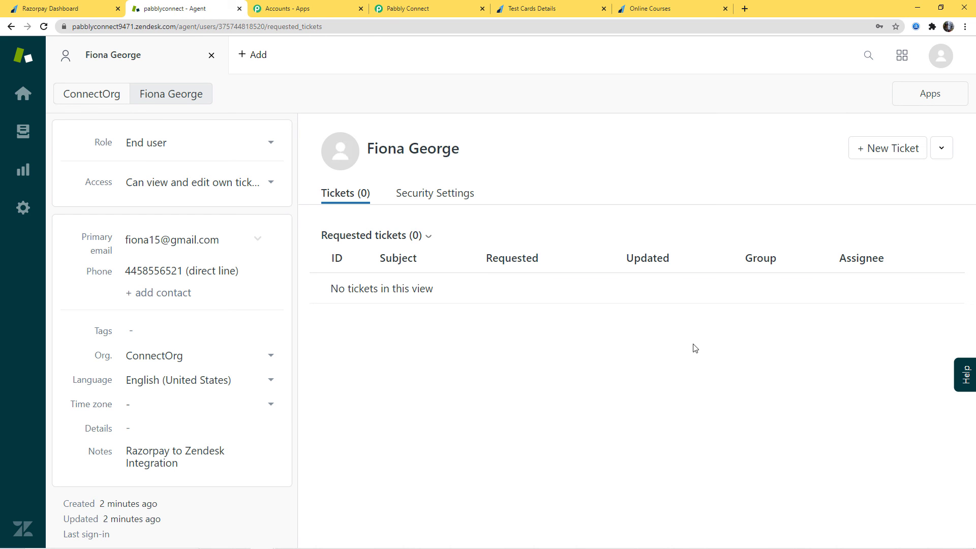
pyautogui.click(22, 207)
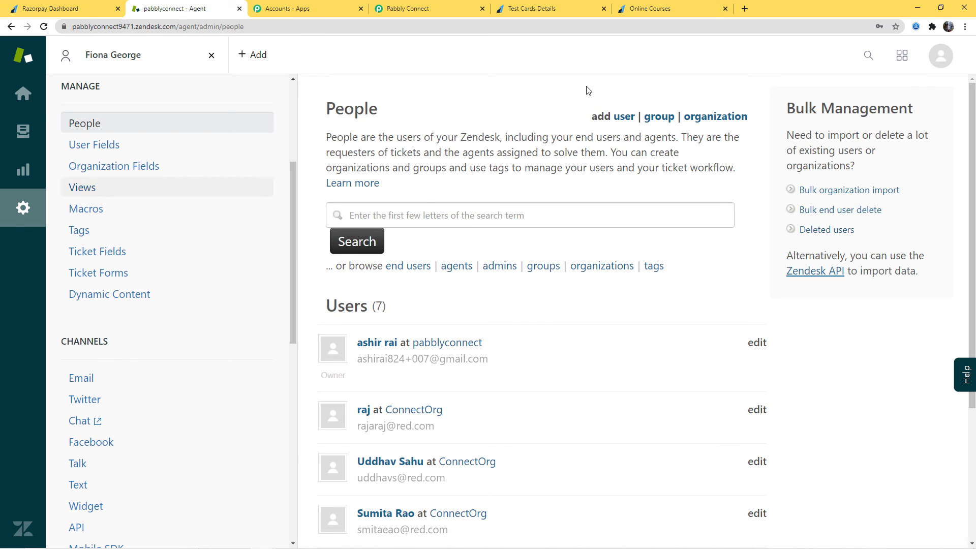
pyautogui.click(44, 27)
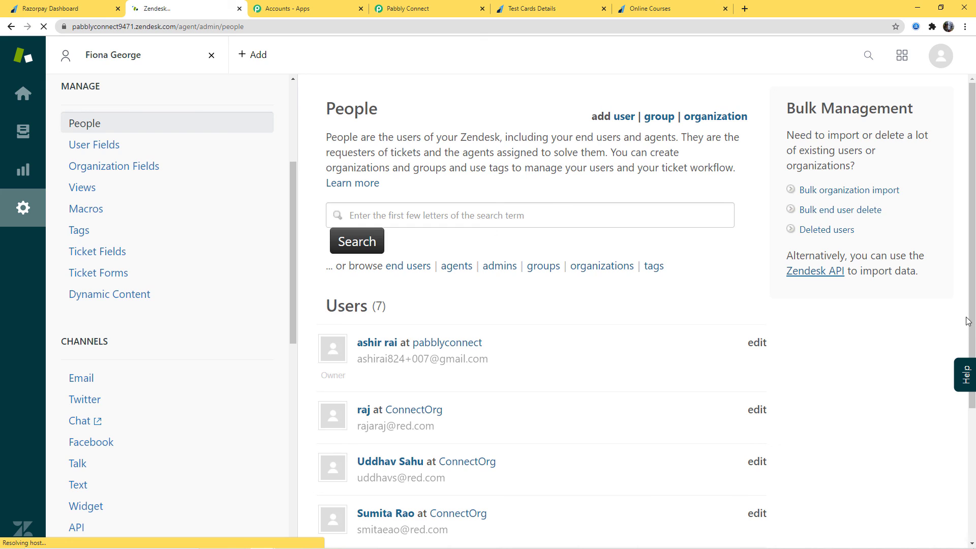
pyautogui.scroll(-5, 925, 374)
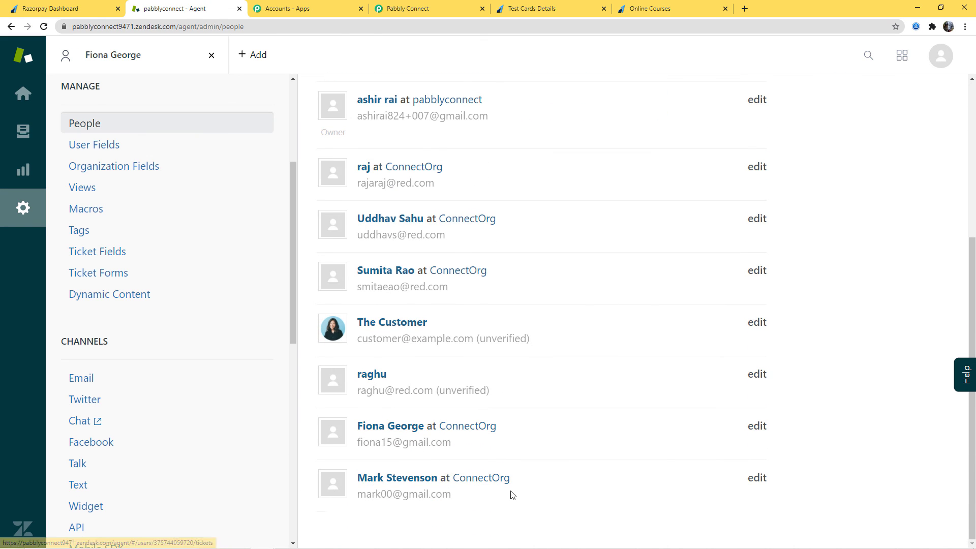
pyautogui.click(411, 484)
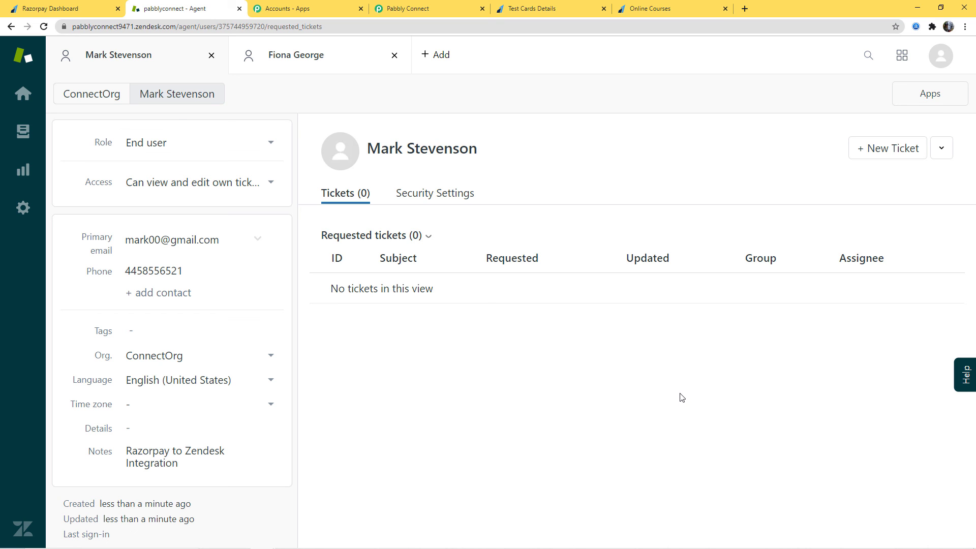
# - Switch to the Razorpay Integrations workflow in Pabbly Connect and collapse the Razorpay Order Paid trigger for an overview of the workflow
pyautogui.click(426, 9)
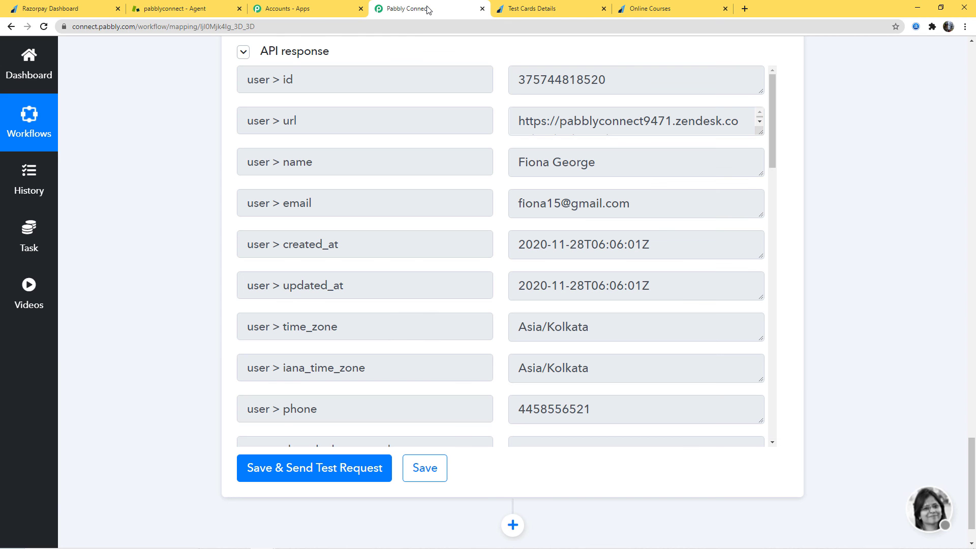
pyautogui.scroll(20, 930, 375)
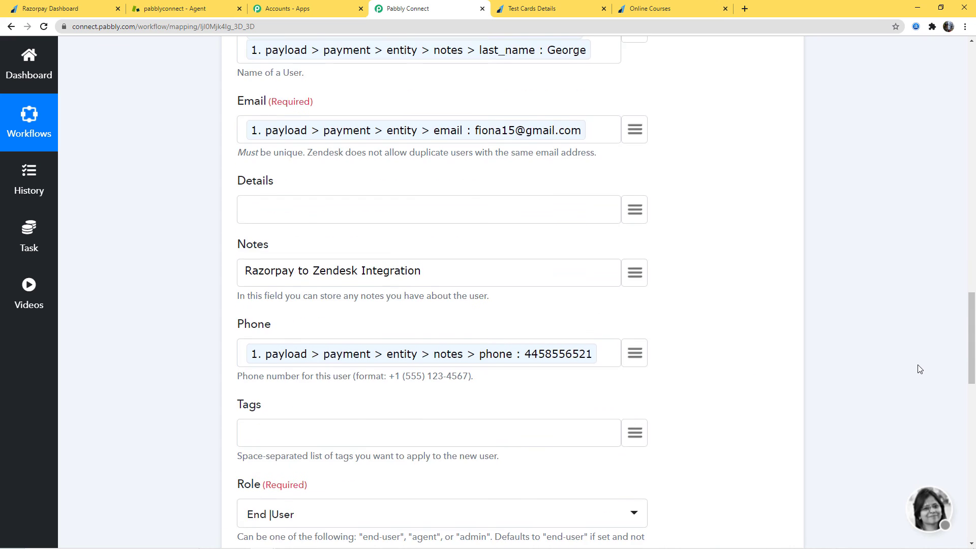
pyautogui.scroll(15, 922, 345)
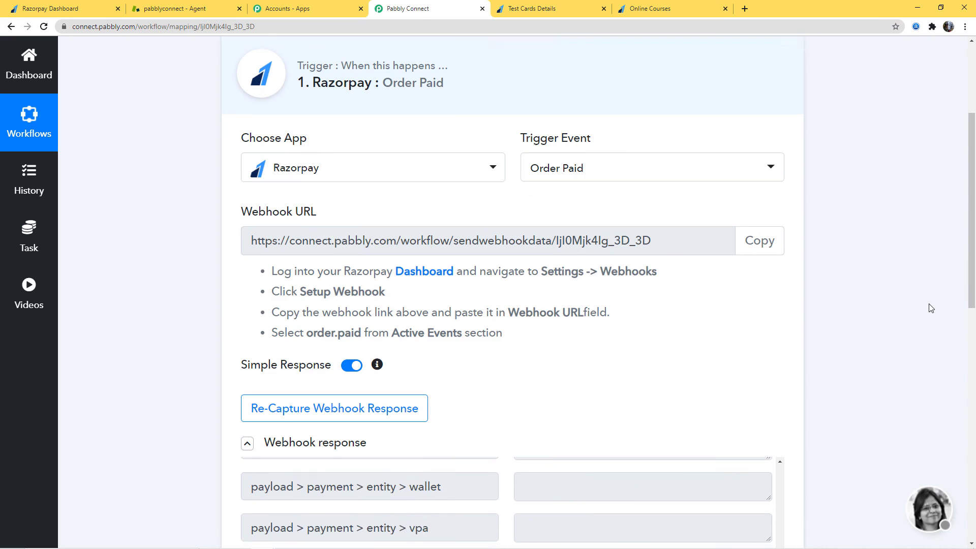
pyautogui.scroll(4, 931, 308)
pyautogui.click(769, 248)
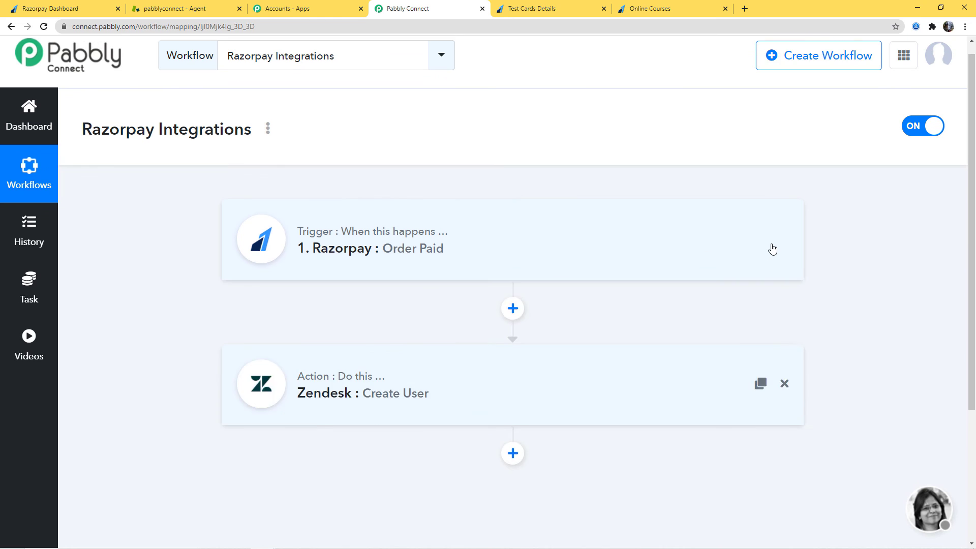